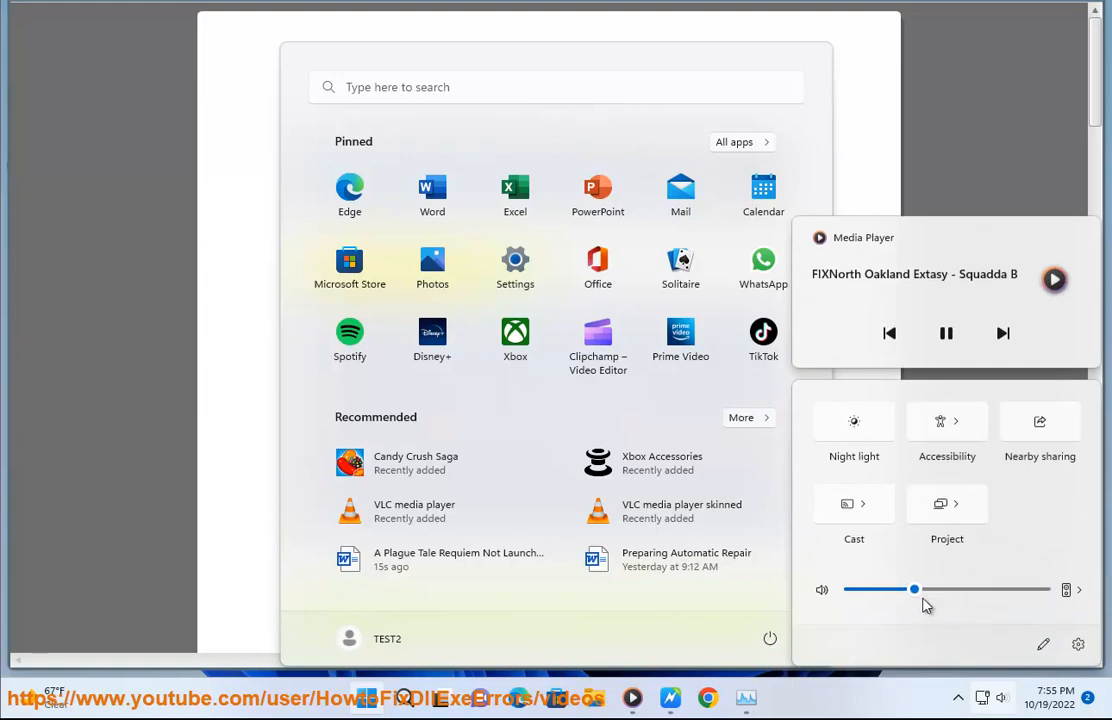
Search Windows for Steam, launch it and minimise its update window
left_click(902, 113)
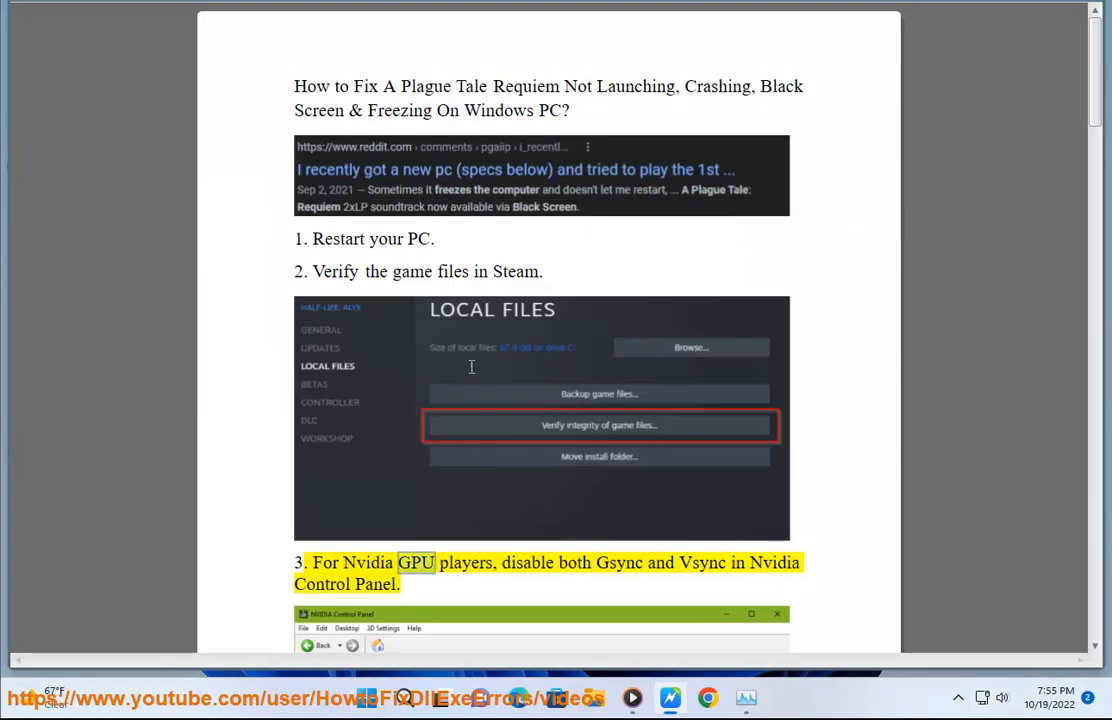
scroll(486, 414, "down", 2)
scroll(486, 414, "down", 2)
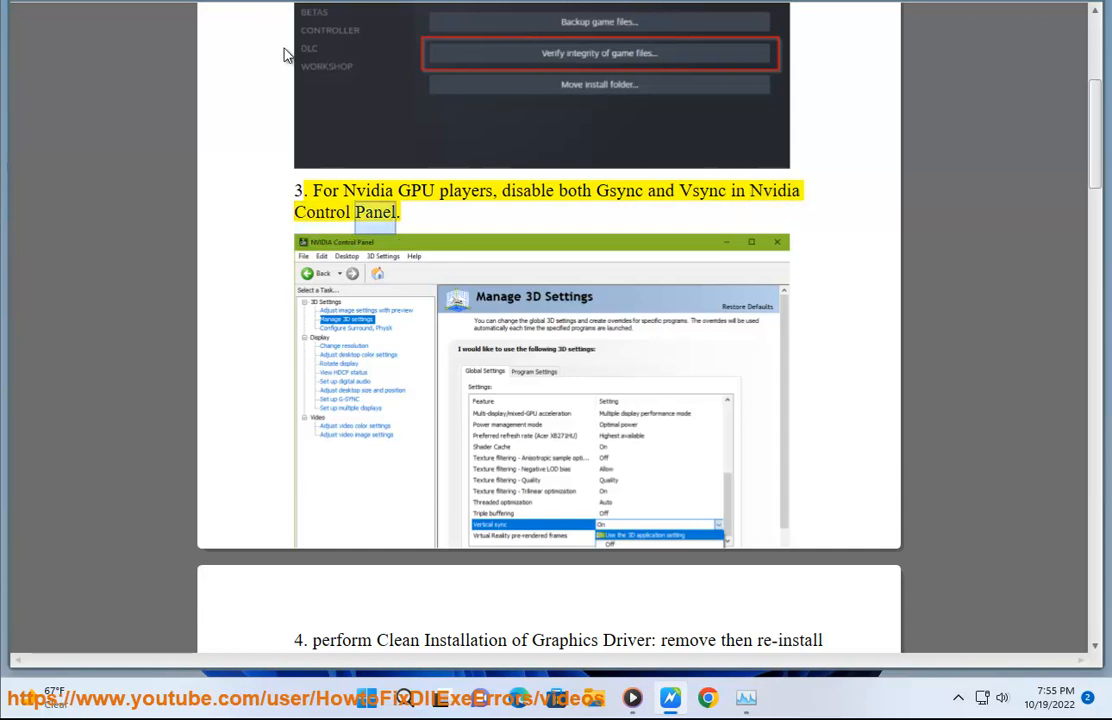
scroll(543, 343, "up", 3)
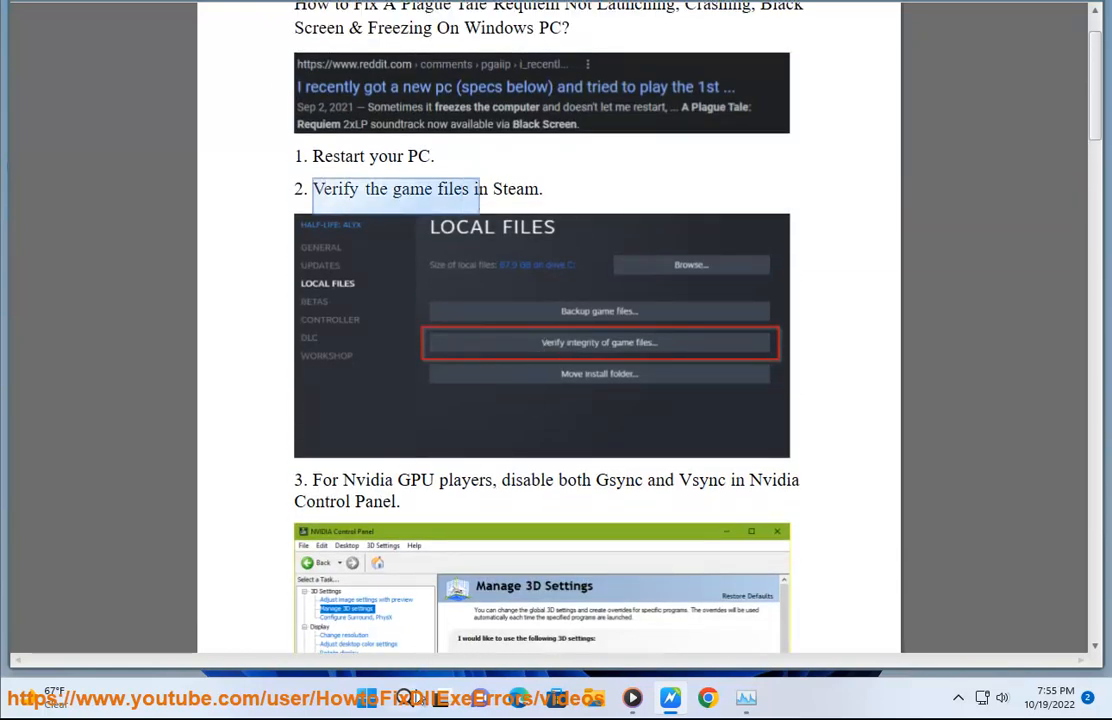
key("super+s")
type("STeam")
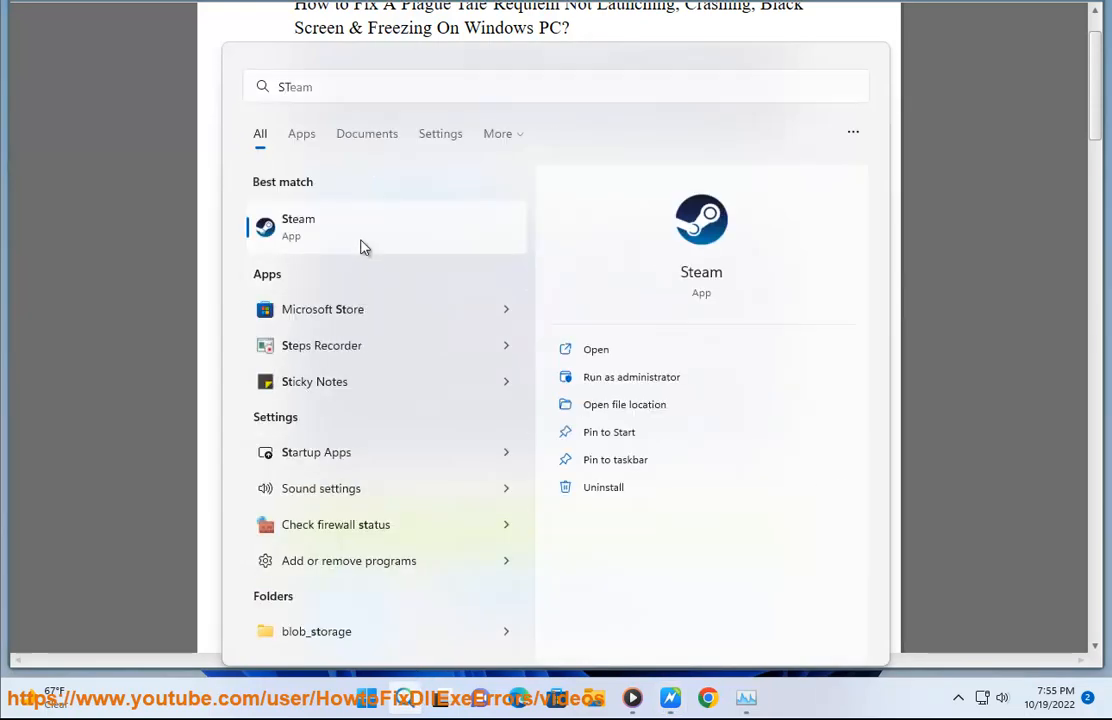
left_click(363, 247)
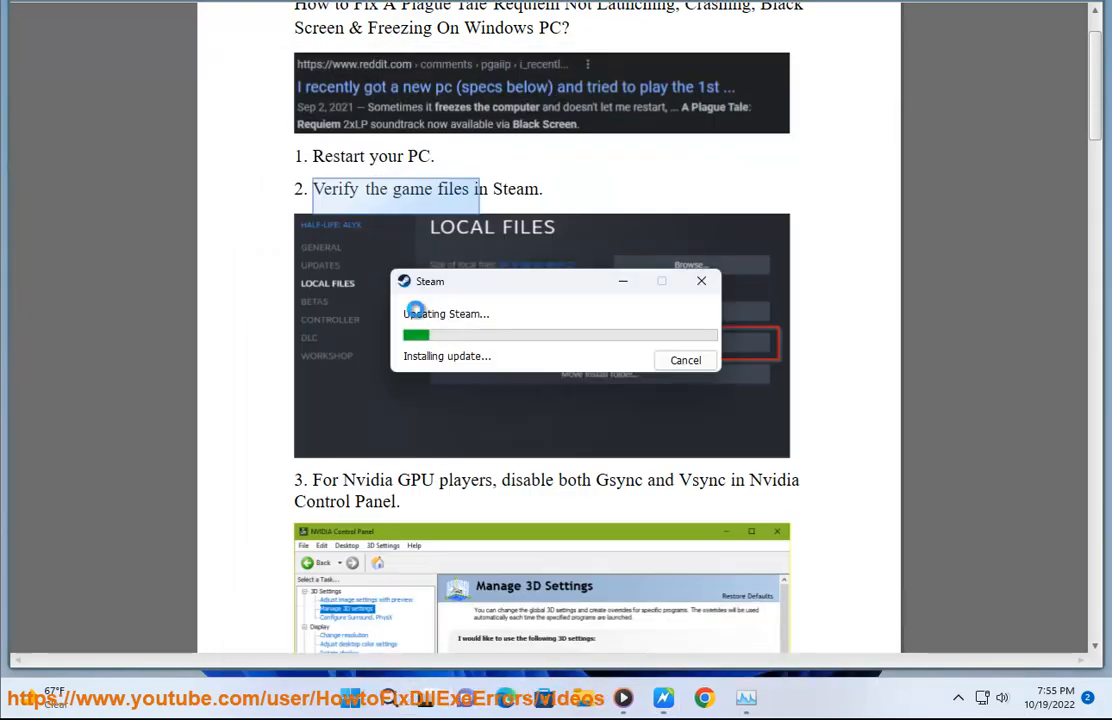
left_click(623, 284)
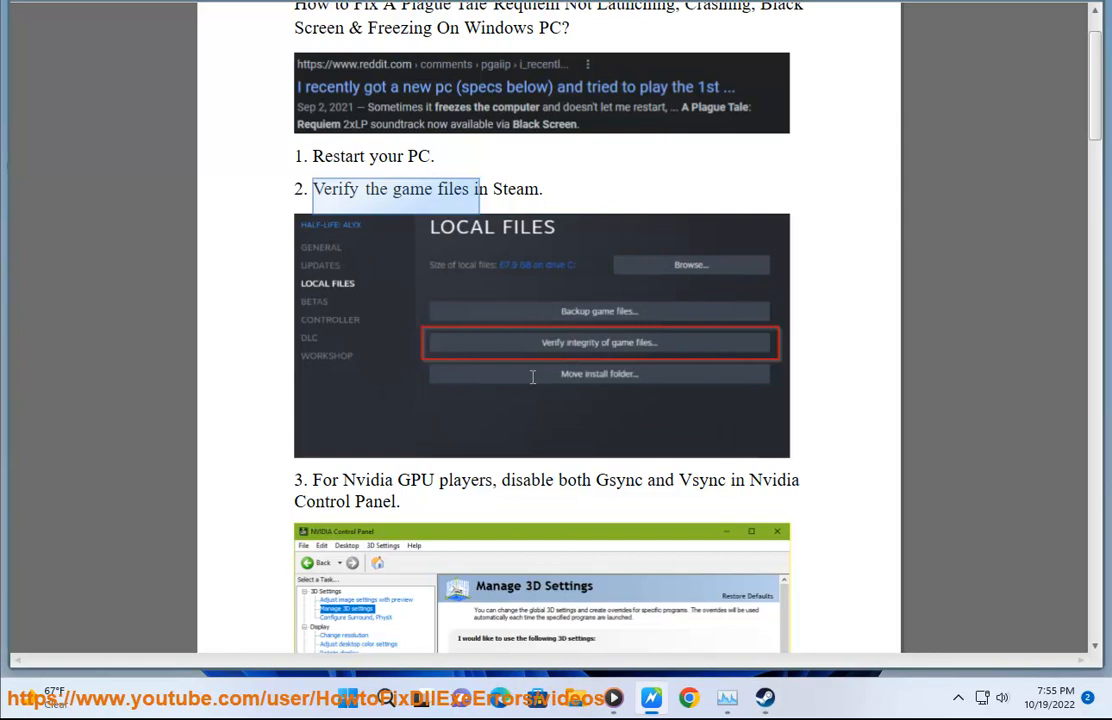
Launch Avast Driver Updater, start a driver scan and return to the troubleshooting document
scroll(648, 420, "down", 3)
scroll(385, 25, "down", 2)
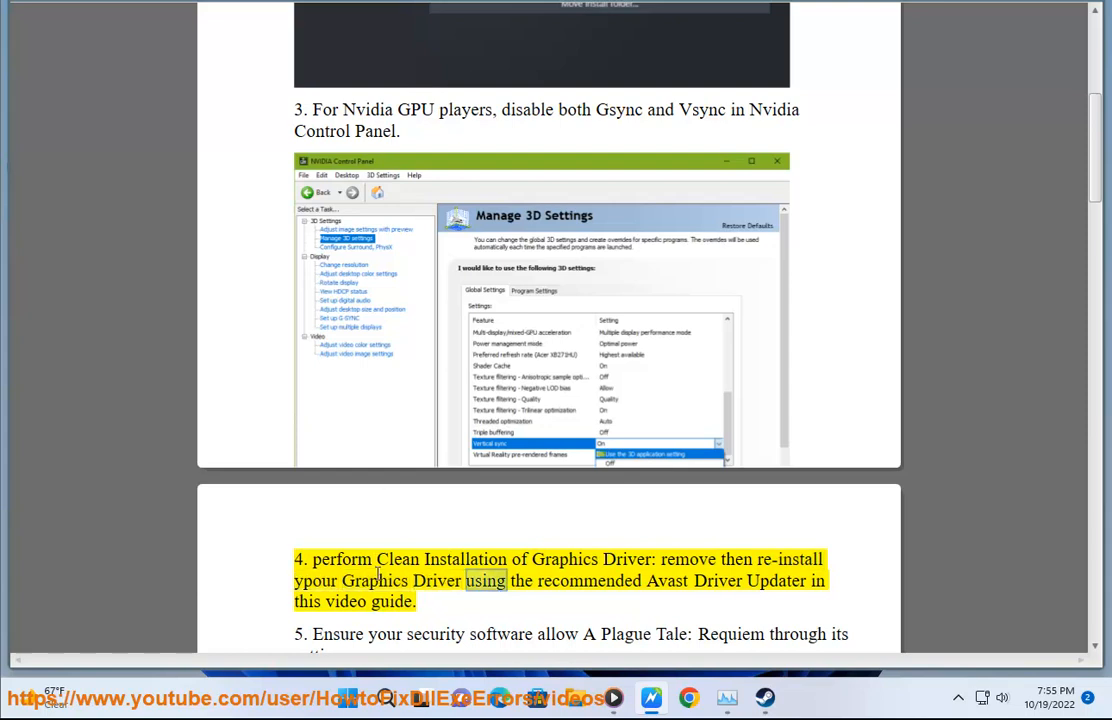
left_click(386, 697)
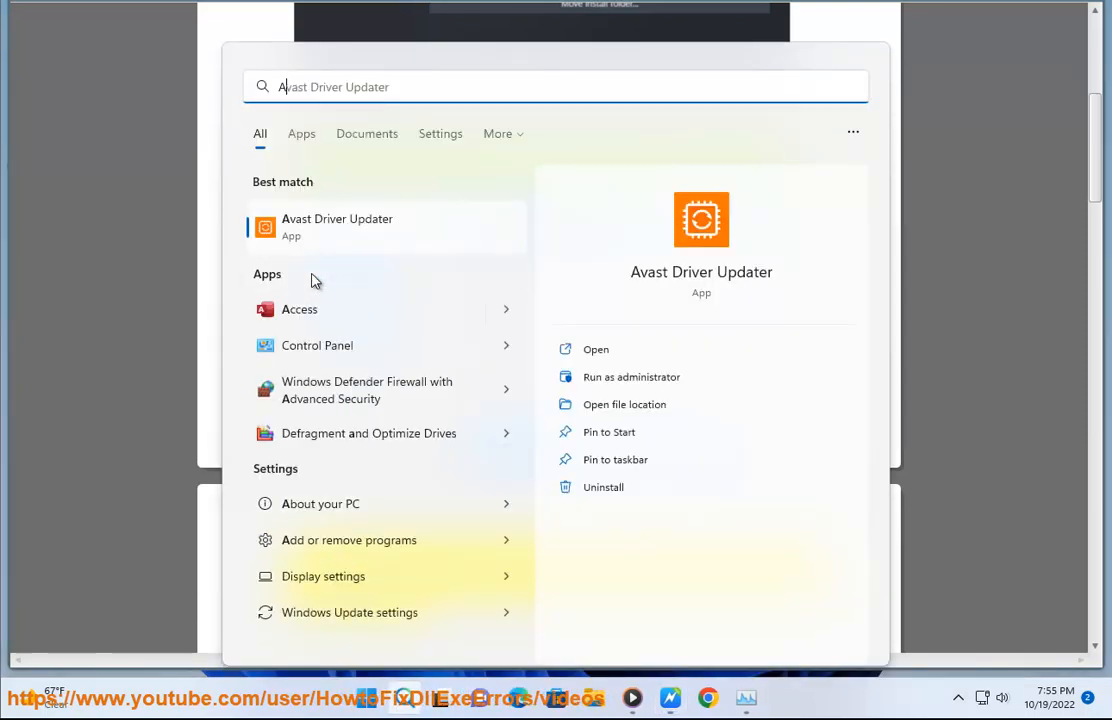
left_click(343, 232)
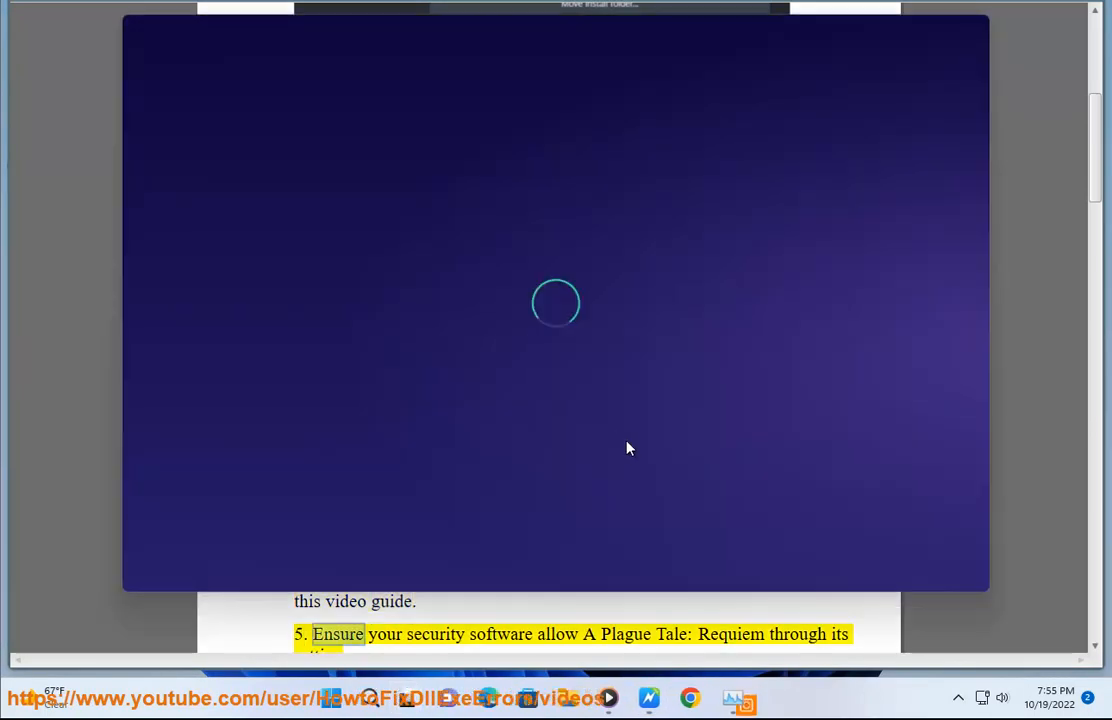
left_click(425, 386)
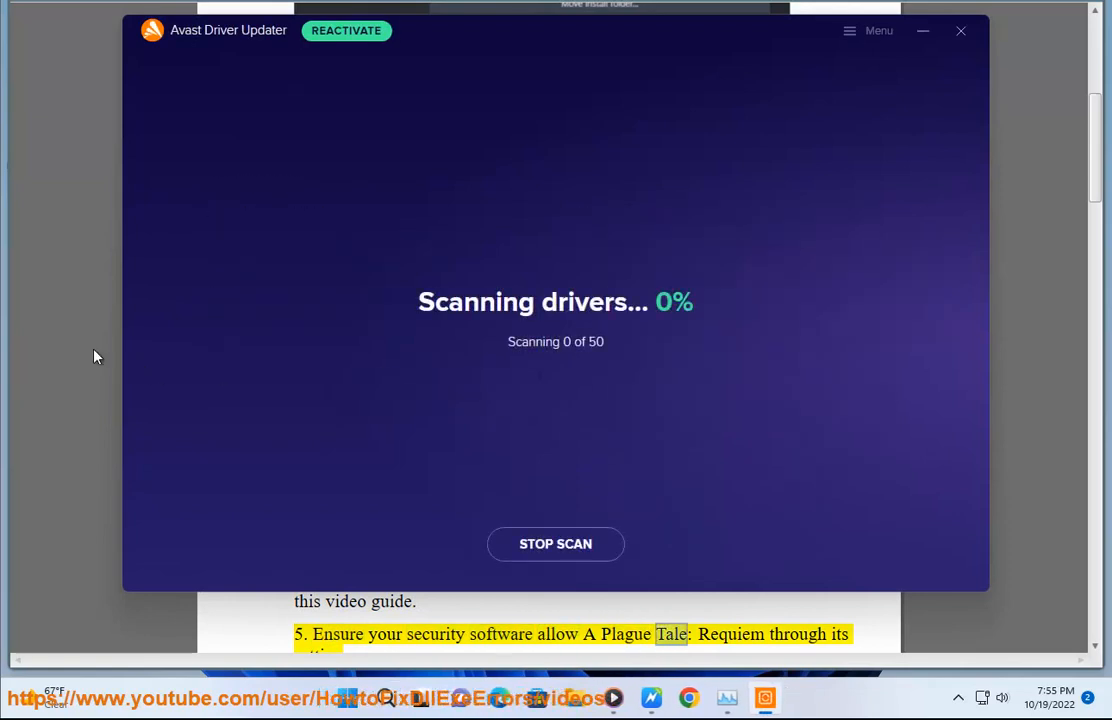
left_click(96, 355)
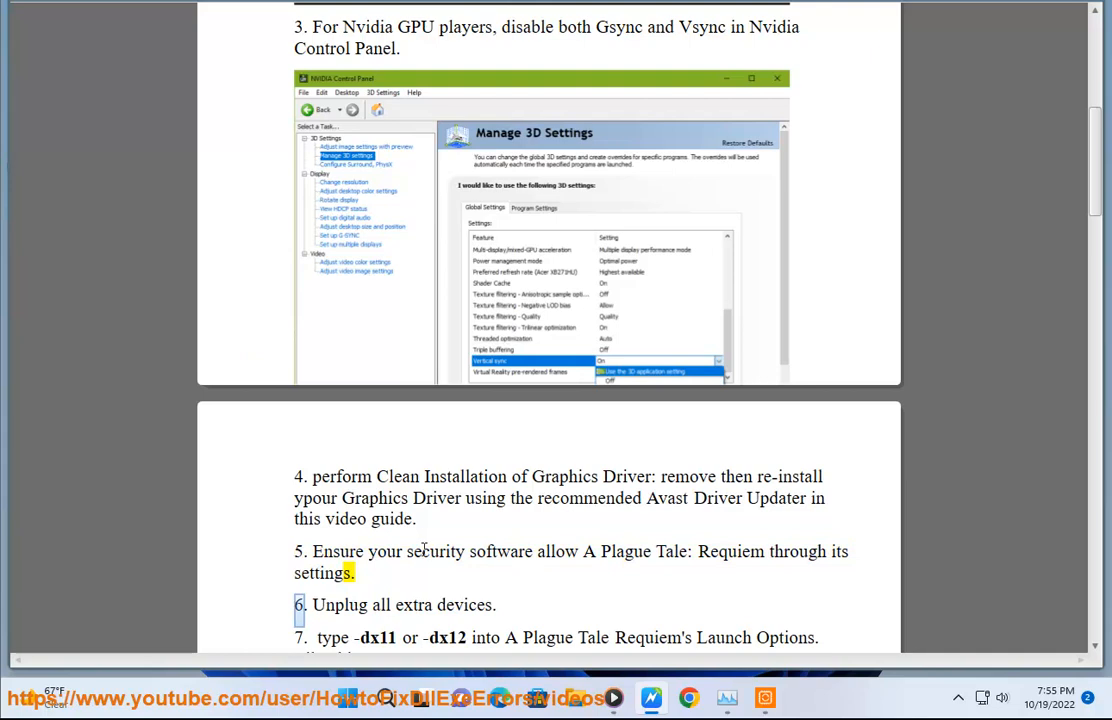
Open the Windows Defender Firewall allowed apps list, unlock its settings and start allowing another app
key("super")
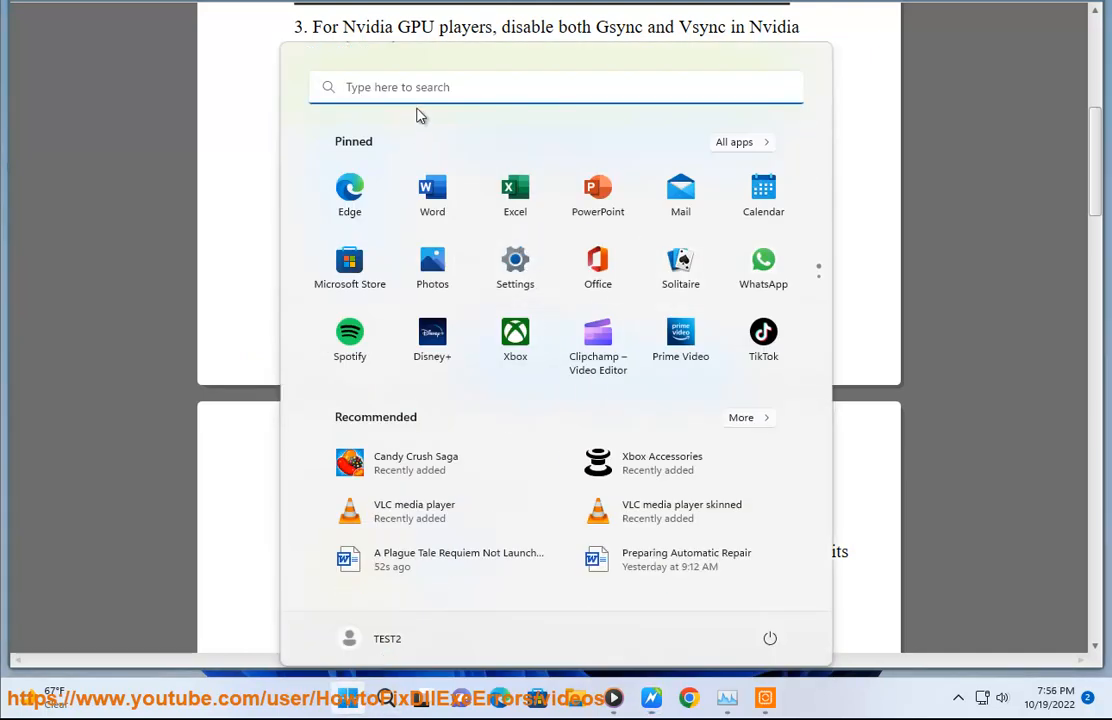
left_click(417, 98)
left_click(595, 436)
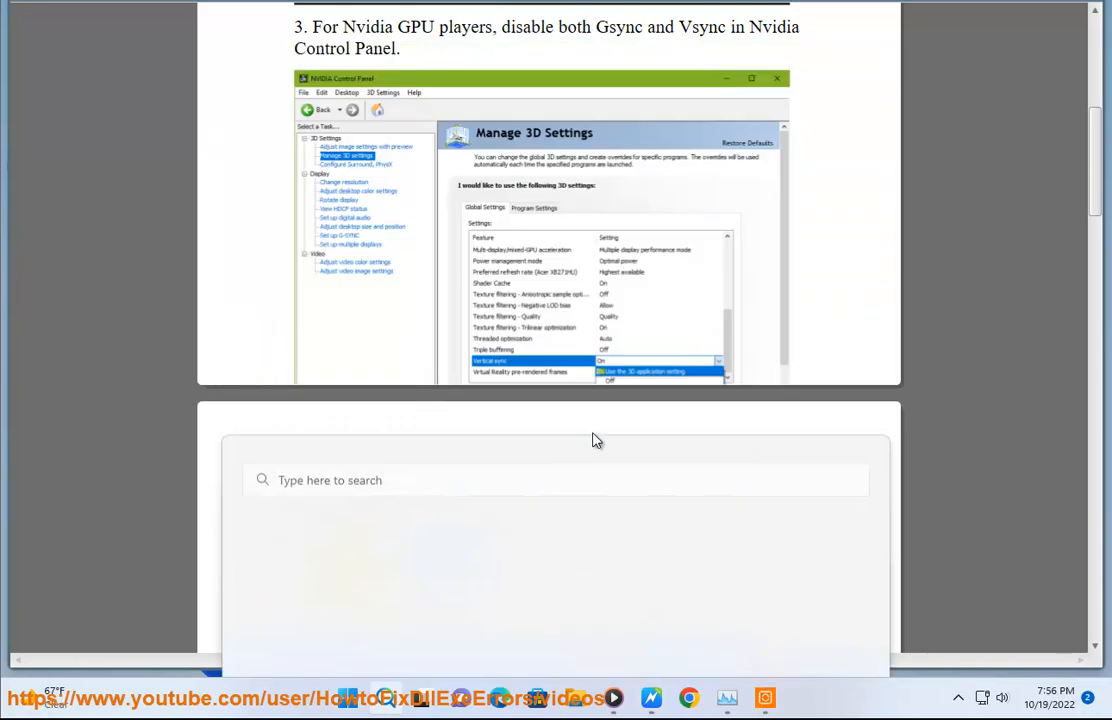
left_click(326, 295)
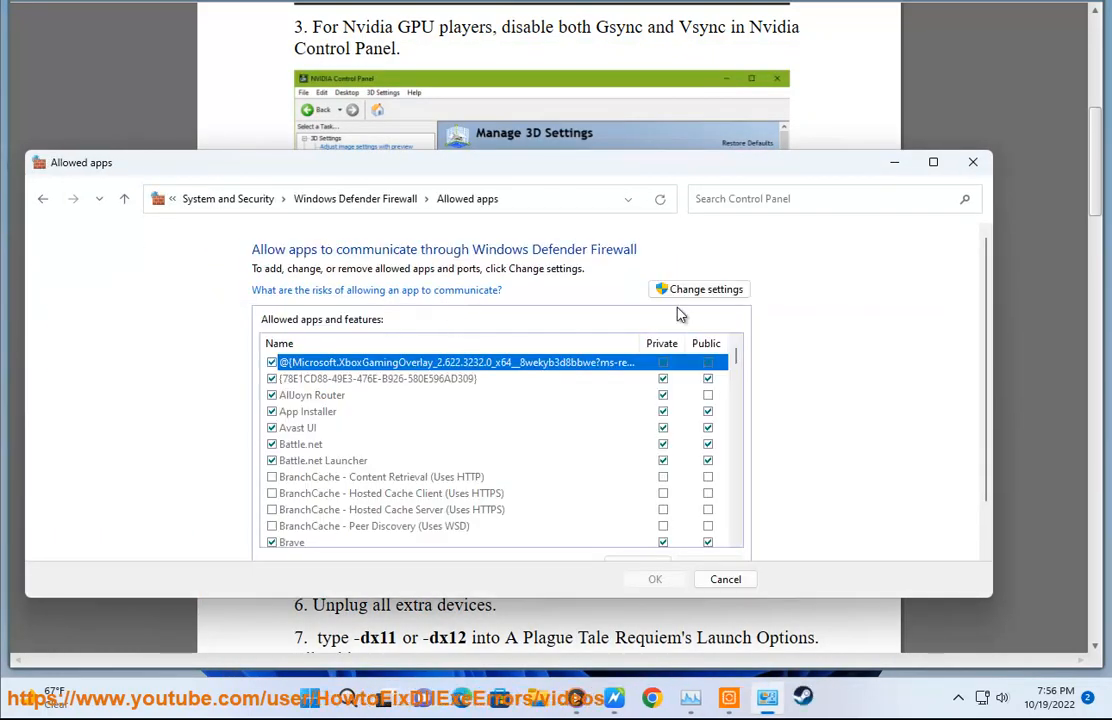
scroll(825, 335, "down", 1)
left_click(934, 164)
left_click(740, 62)
left_click(731, 375)
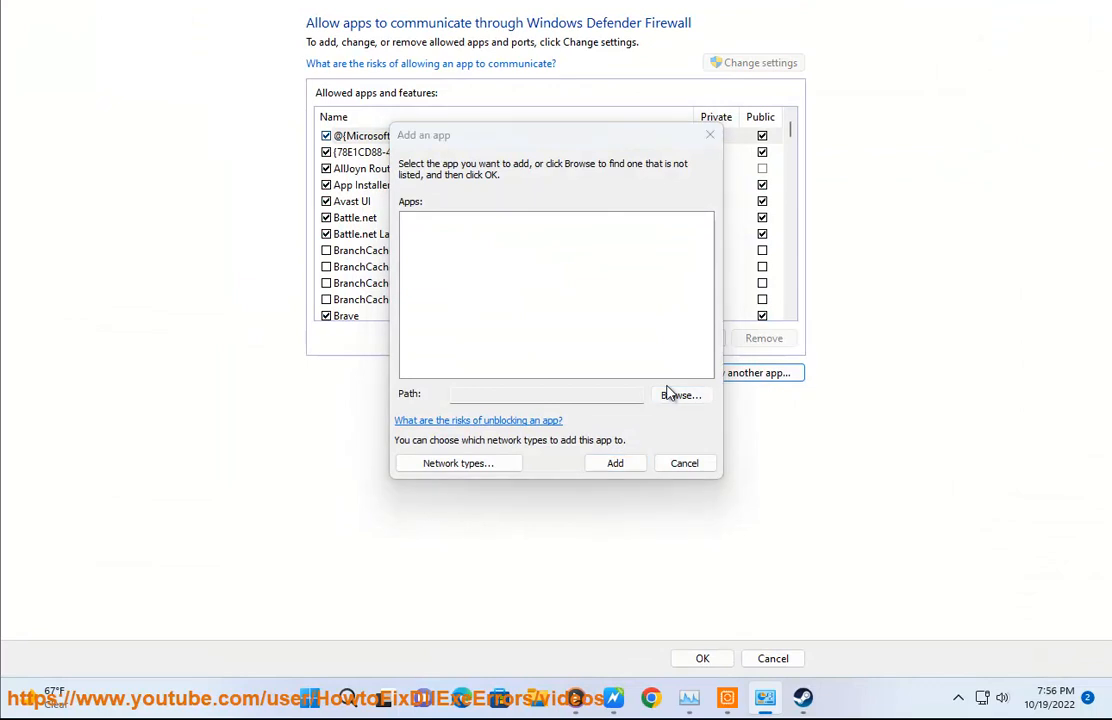
Browse for the program to allow and look through the Program Files folder
left_click(672, 394)
left_click(567, 199)
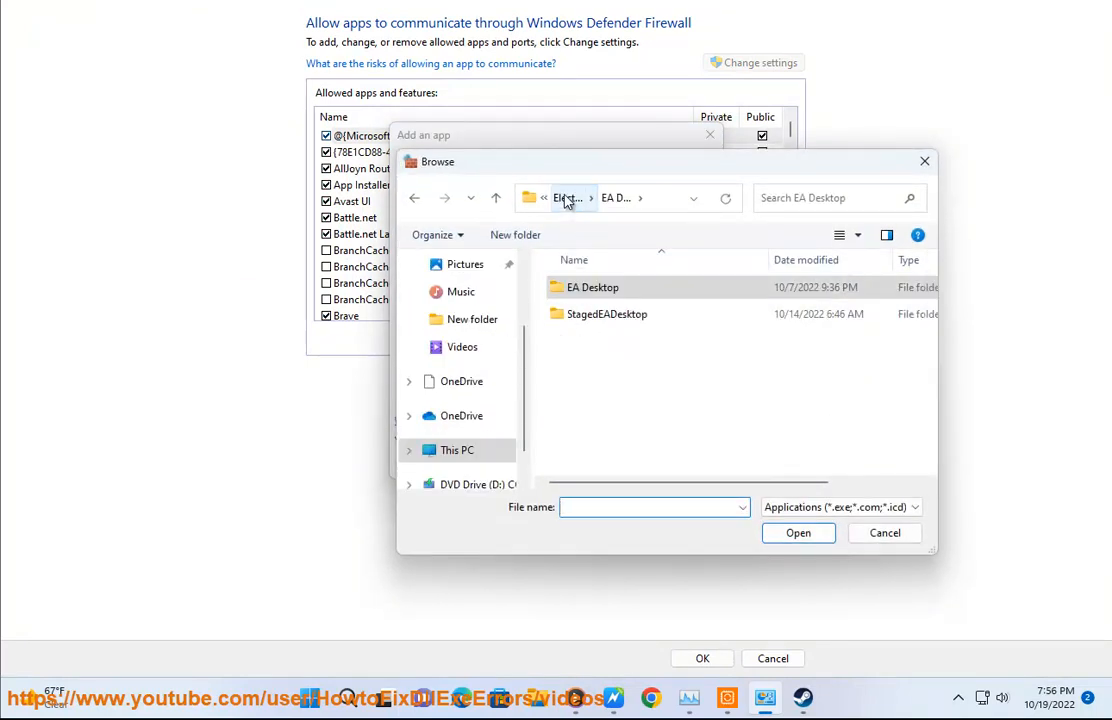
left_click(566, 199)
left_click(566, 199)
scroll(620, 414, "down", 3)
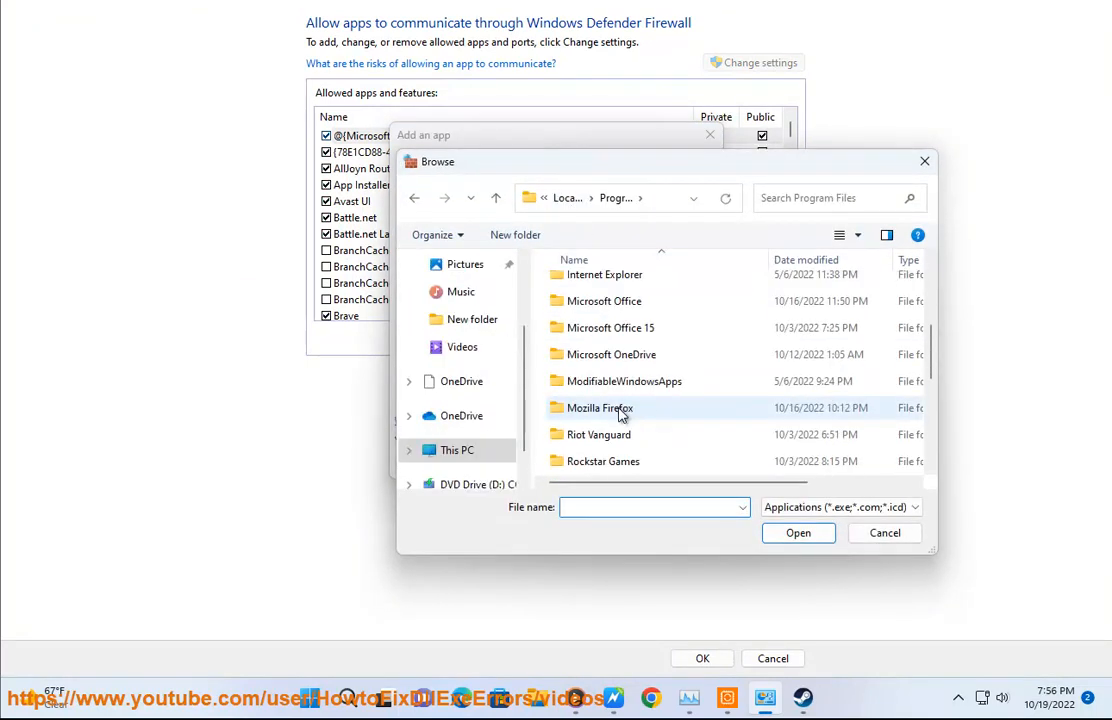
scroll(612, 424, "down", 6)
scroll(608, 424, "up", 3)
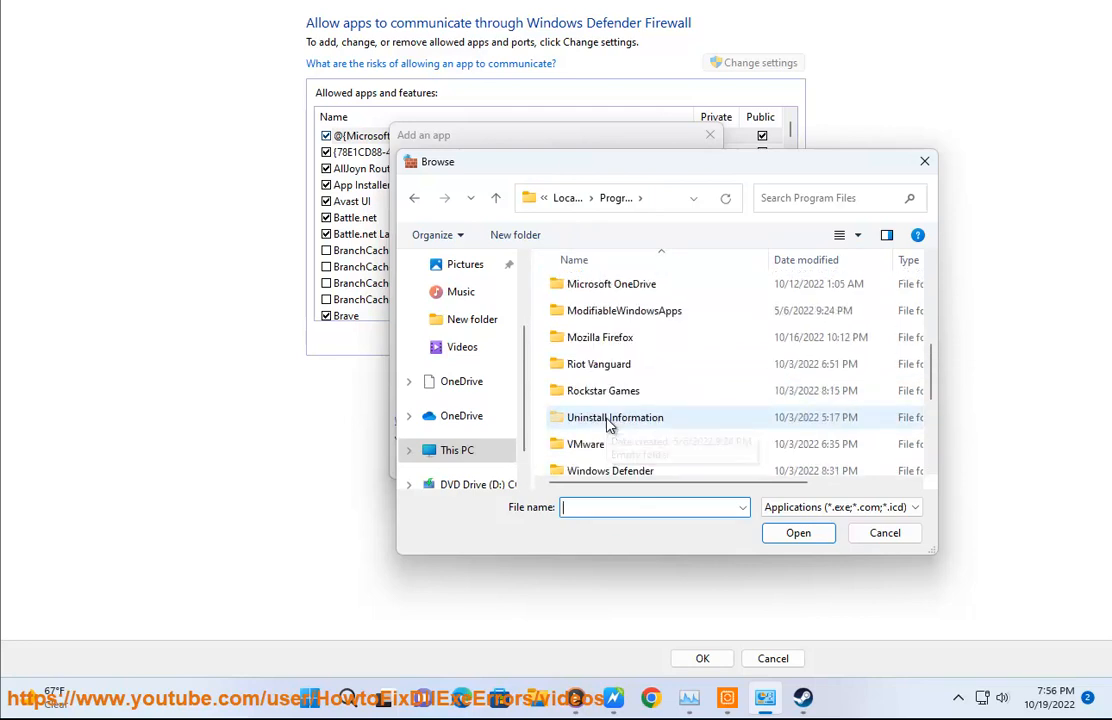
Choose steam.exe from C:\Program Files (x86)\Steam as the app to allow
left_click(578, 200)
double_click(626, 427)
scroll(600, 420, "down", 5)
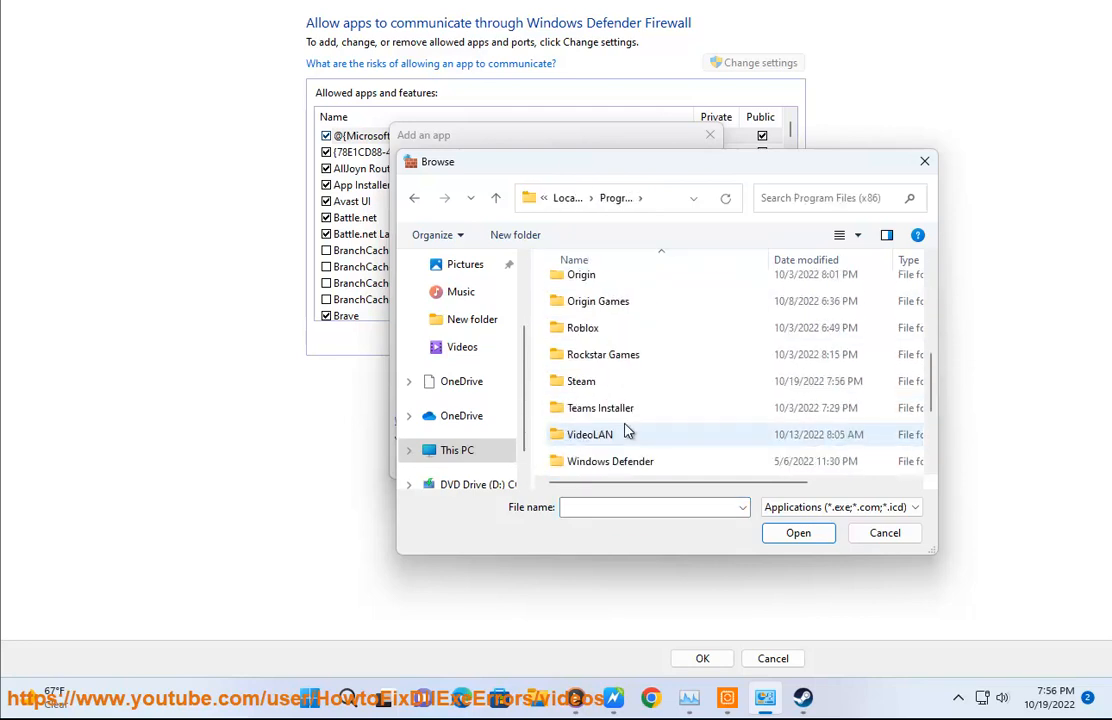
left_click(594, 384)
double_click(594, 384)
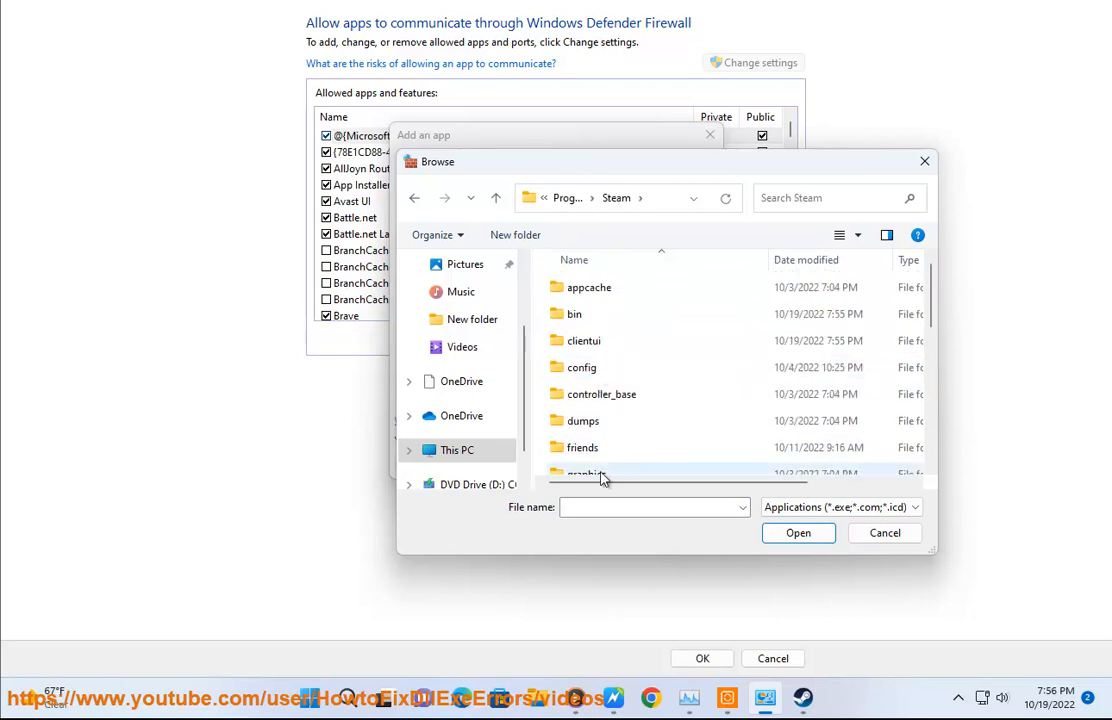
scroll(601, 462, "down", 7)
left_click(572, 332)
left_click(798, 532)
Try to add Steam Client Bootstrapper to the firewall's allowed apps with the Public network type, and dismiss the add-app dialog
left_click(466, 464)
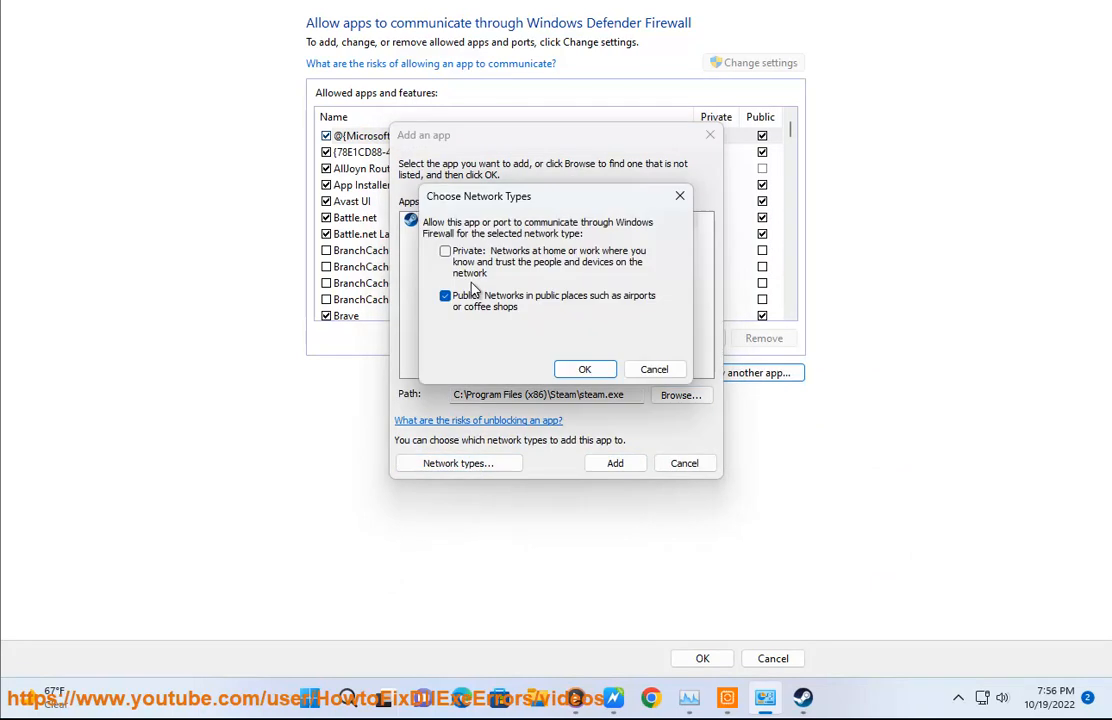
left_click(590, 372)
left_click(622, 463)
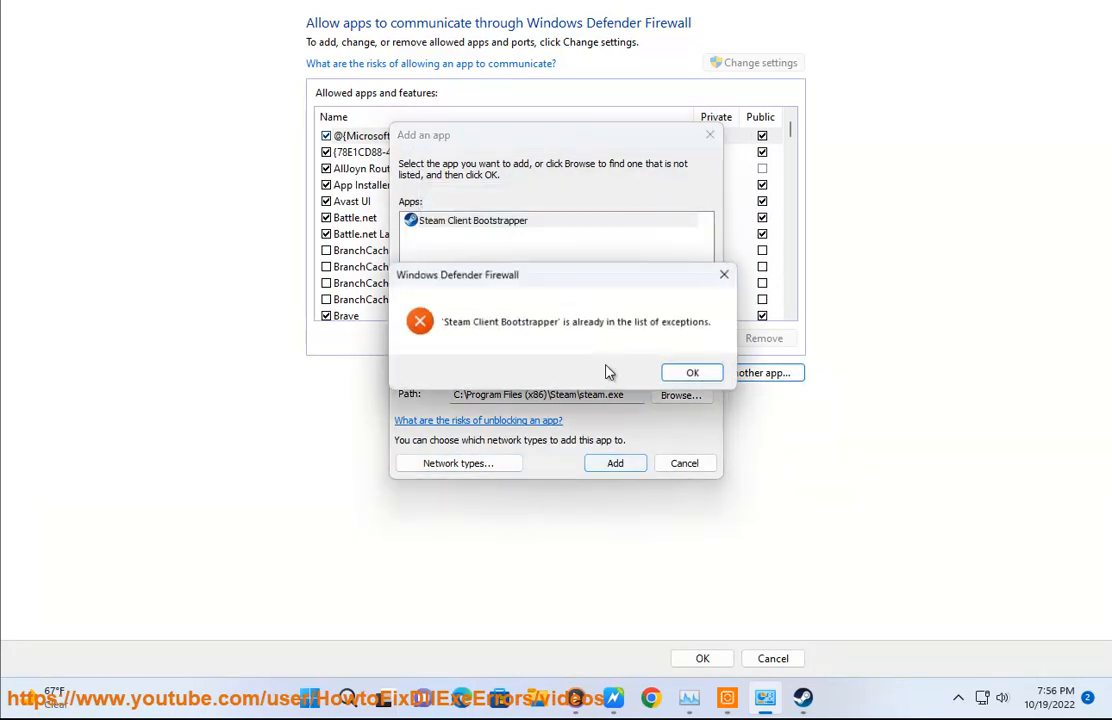
left_click(692, 374)
left_click(688, 465)
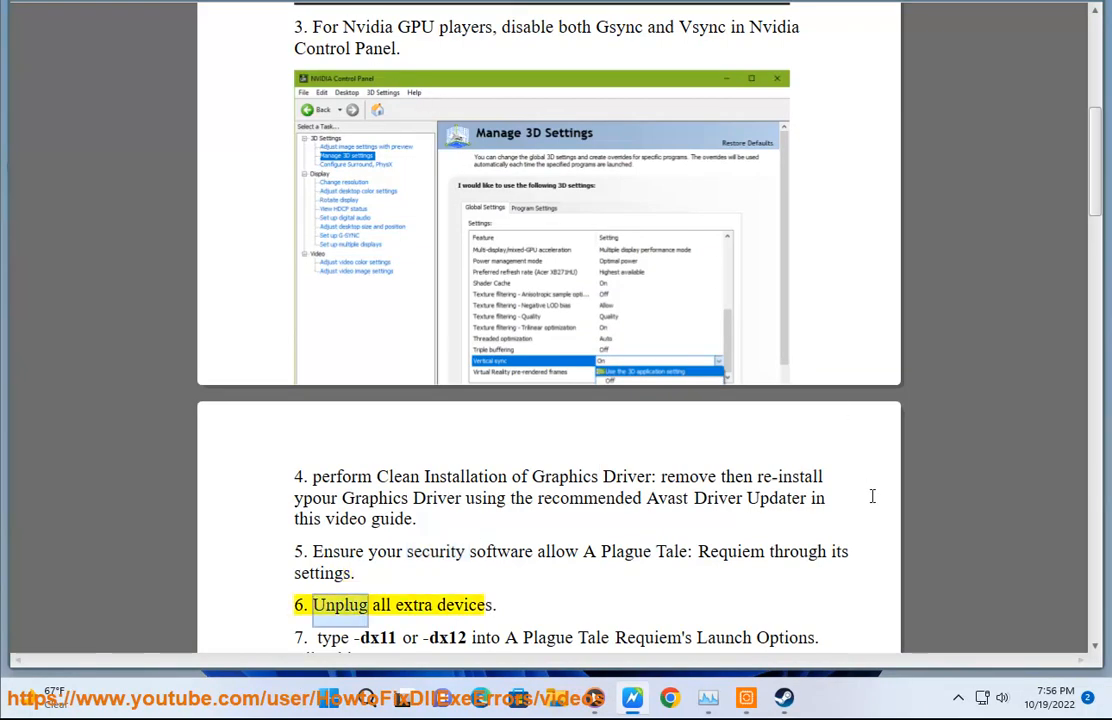
Display the list of hardware devices that can be ejected and dismiss it without ejecting any
left_click(958, 697)
left_click(928, 614)
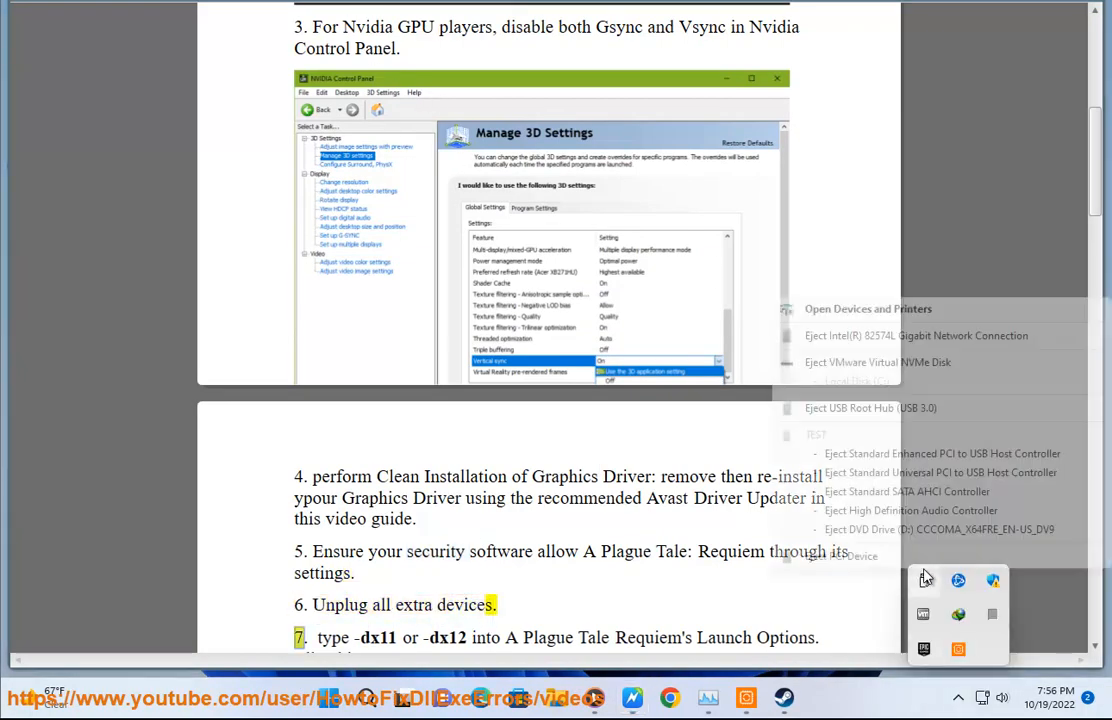
left_click(645, 512)
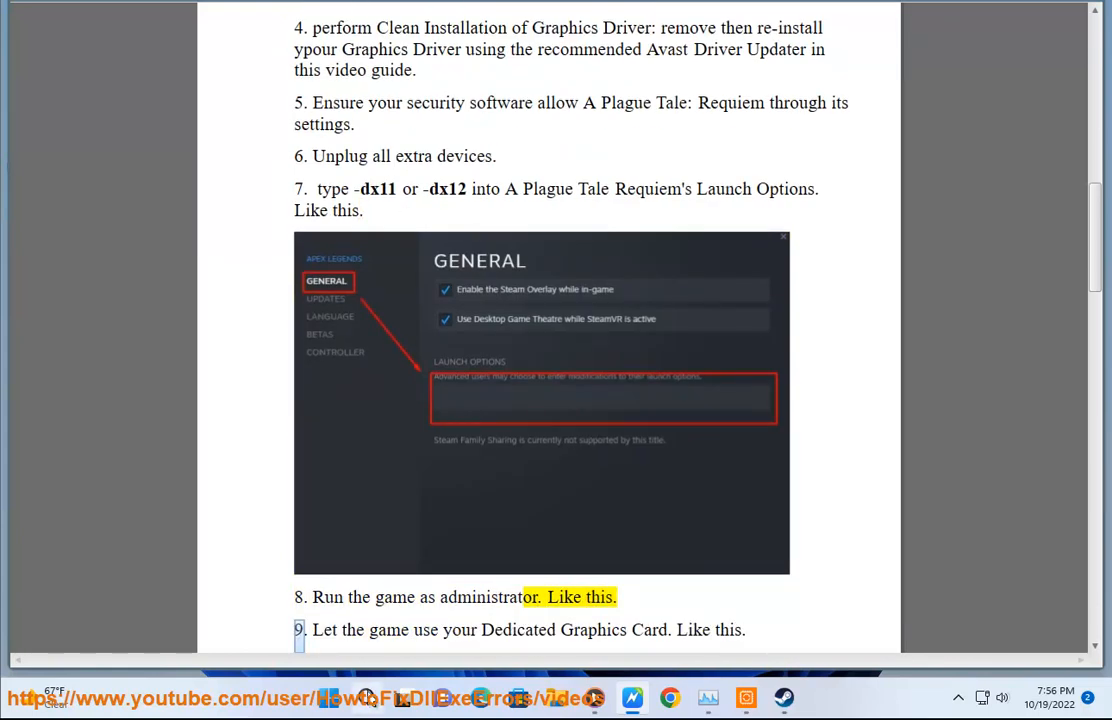
Run Steam as administrator from the recent Windows search items
left_click(367, 697)
right_click(363, 224)
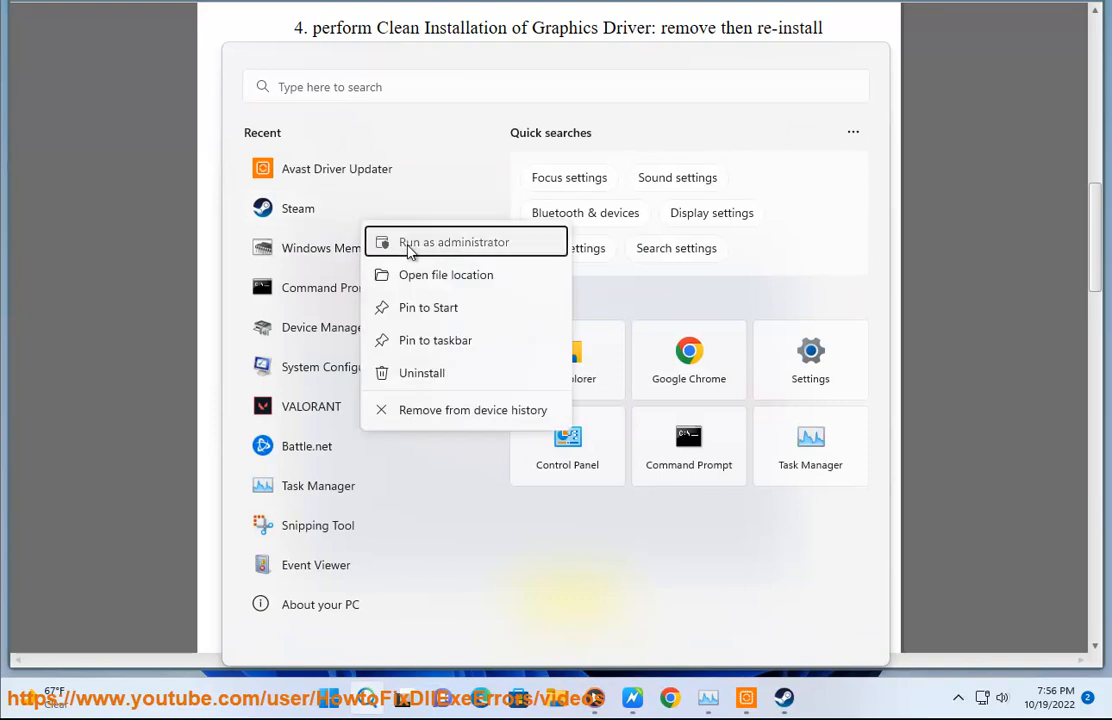
left_click(453, 242)
left_click(462, 461)
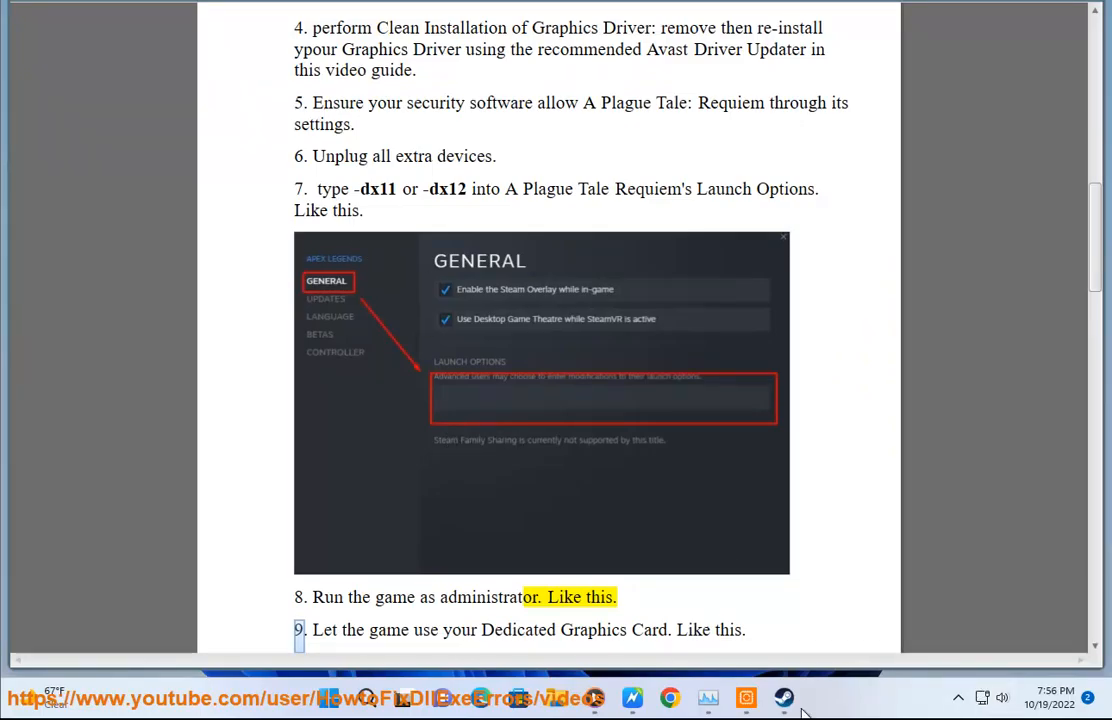
mouse_move(787, 705)
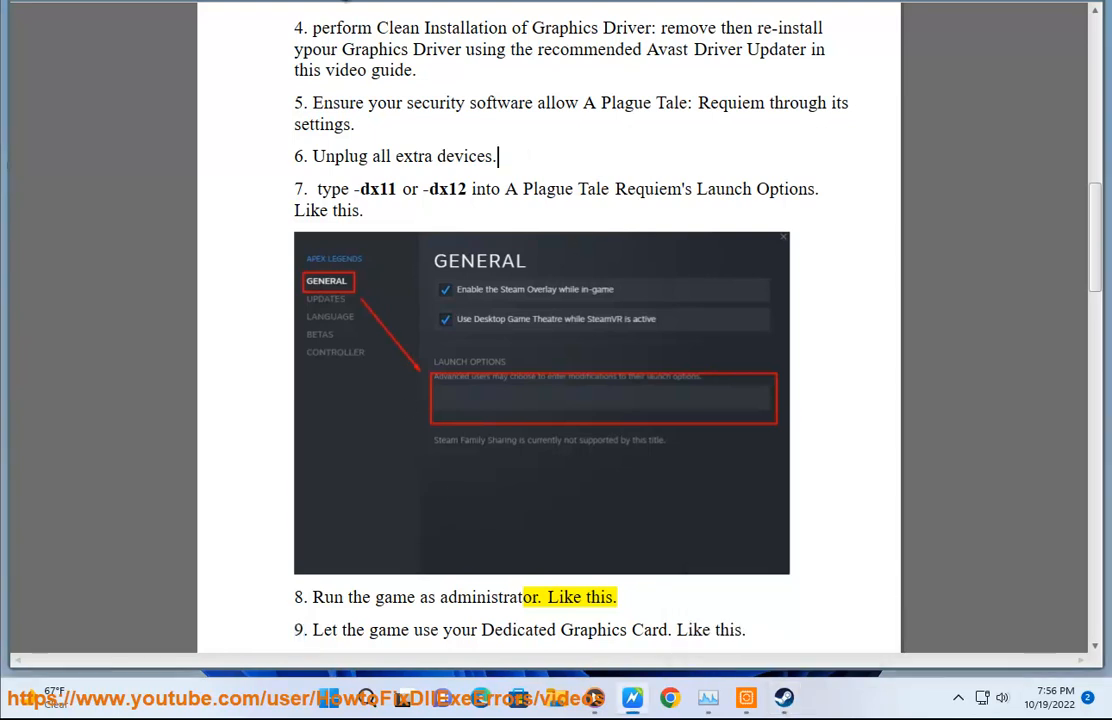
Open the Graphics page of the Windows display settings
scroll(543, 440, "down", 3)
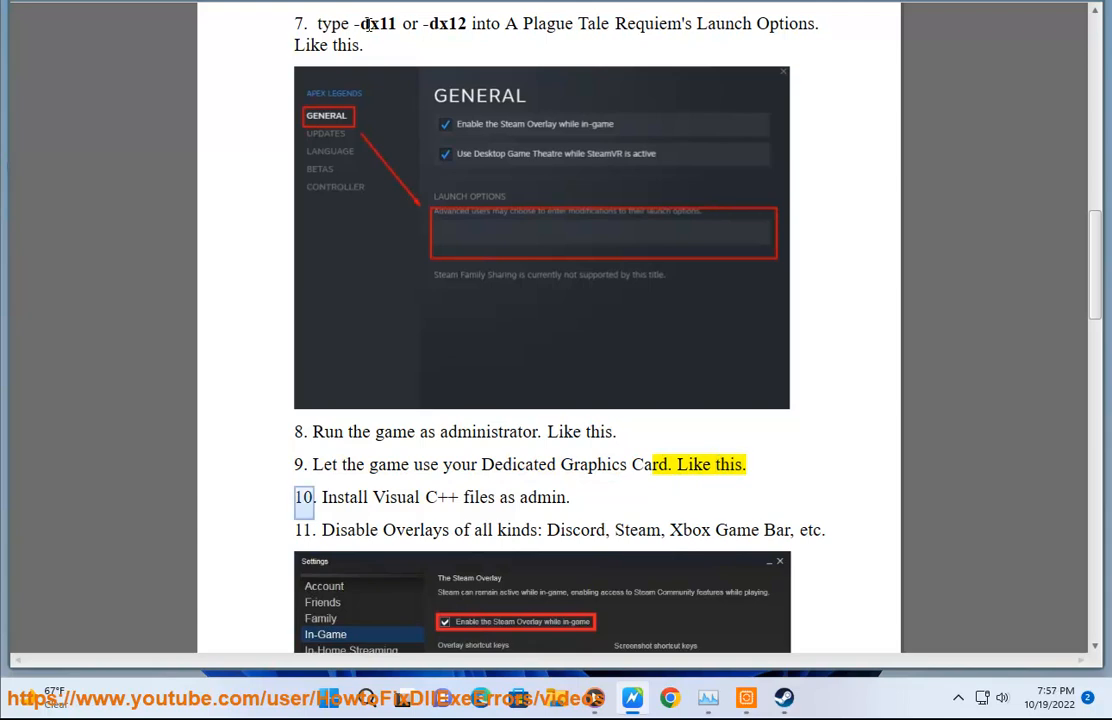
left_click(366, 697)
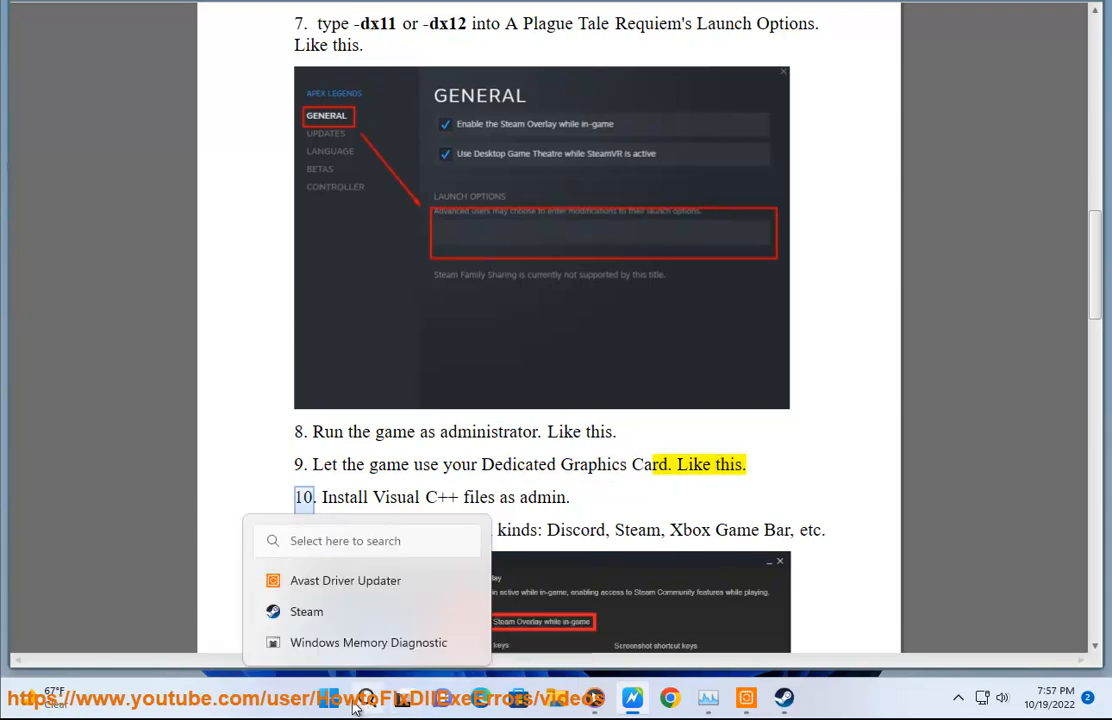
left_click(797, 356)
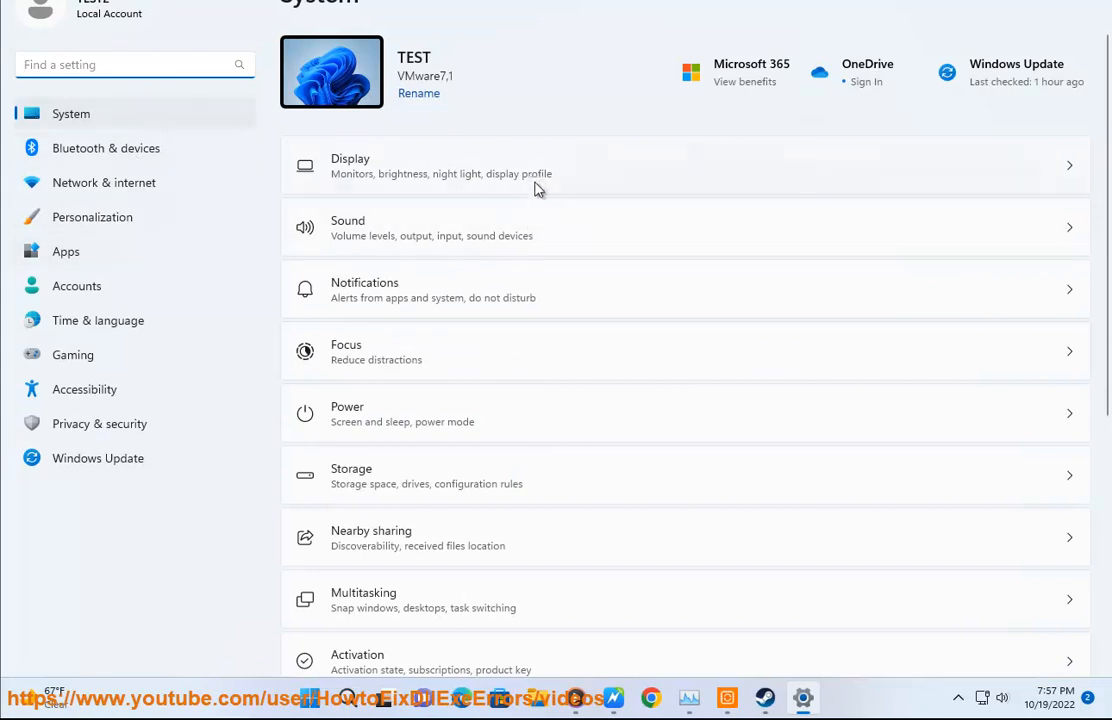
left_click(540, 184)
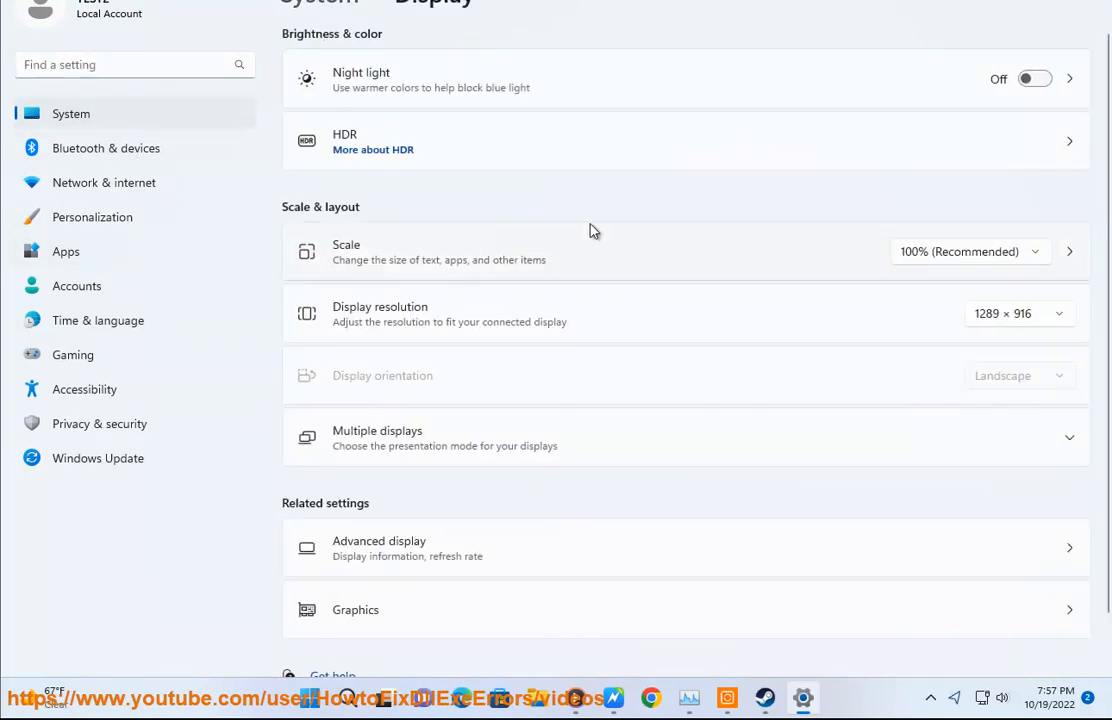
left_click(546, 611)
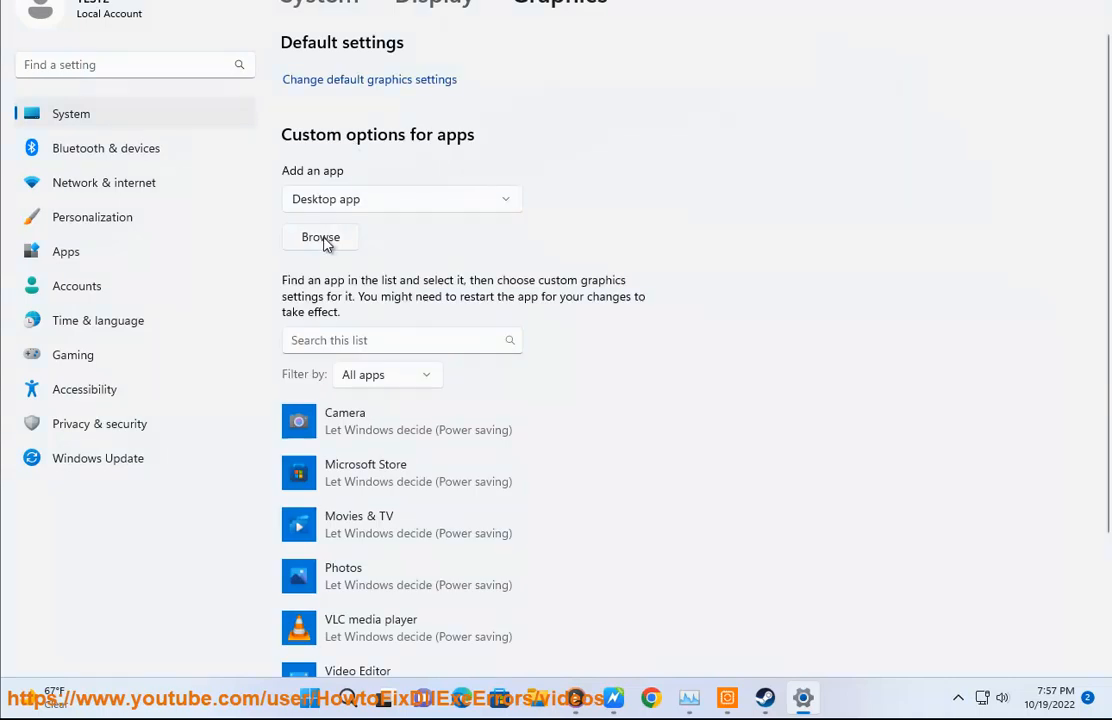
Add the desktop app C:\Program Files (x86)\Steam\steam.exe to the custom graphics options list
left_click(322, 238)
scroll(600, 370, "down", 3)
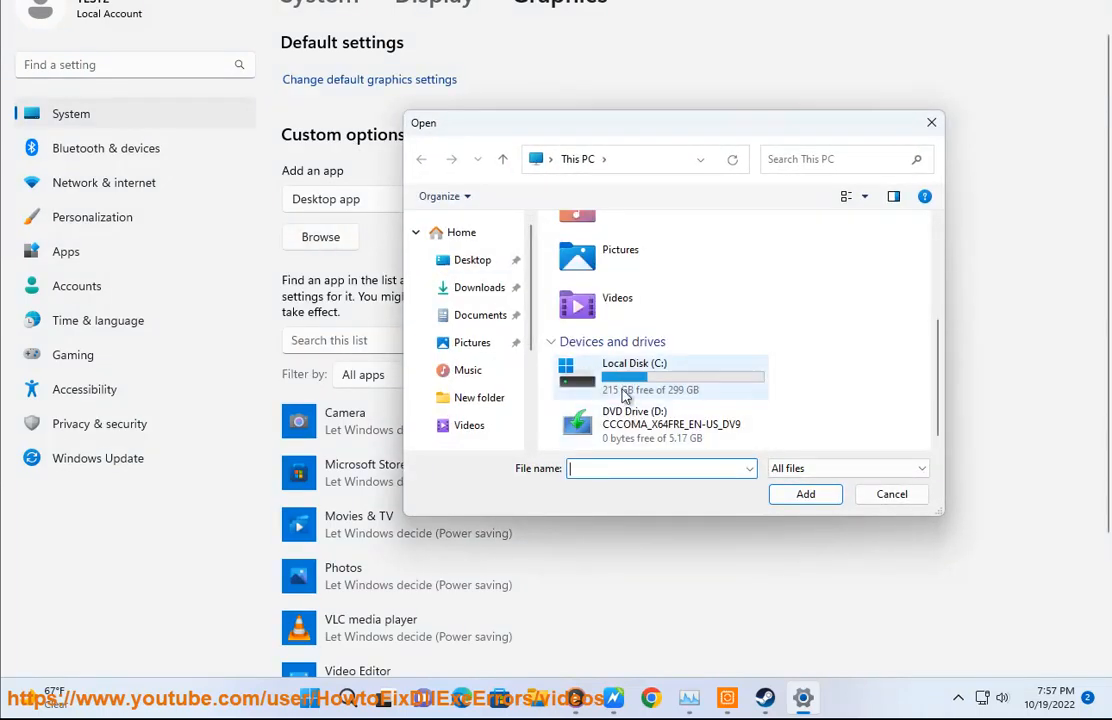
double_click(615, 368)
double_click(620, 381)
scroll(600, 370, "down", 5)
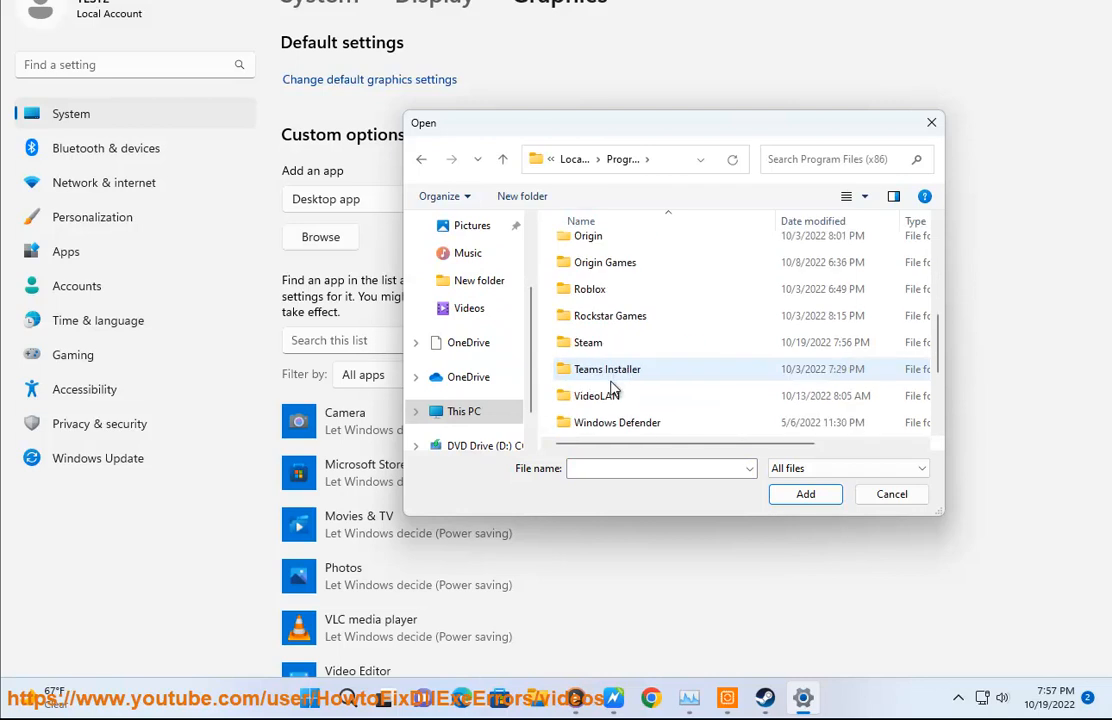
double_click(598, 342)
scroll(615, 390, "down", 5)
left_click(606, 395)
left_click(805, 494)
View the graphics preference options for Steam and dismiss them without saving
scroll(558, 531, "down", 4)
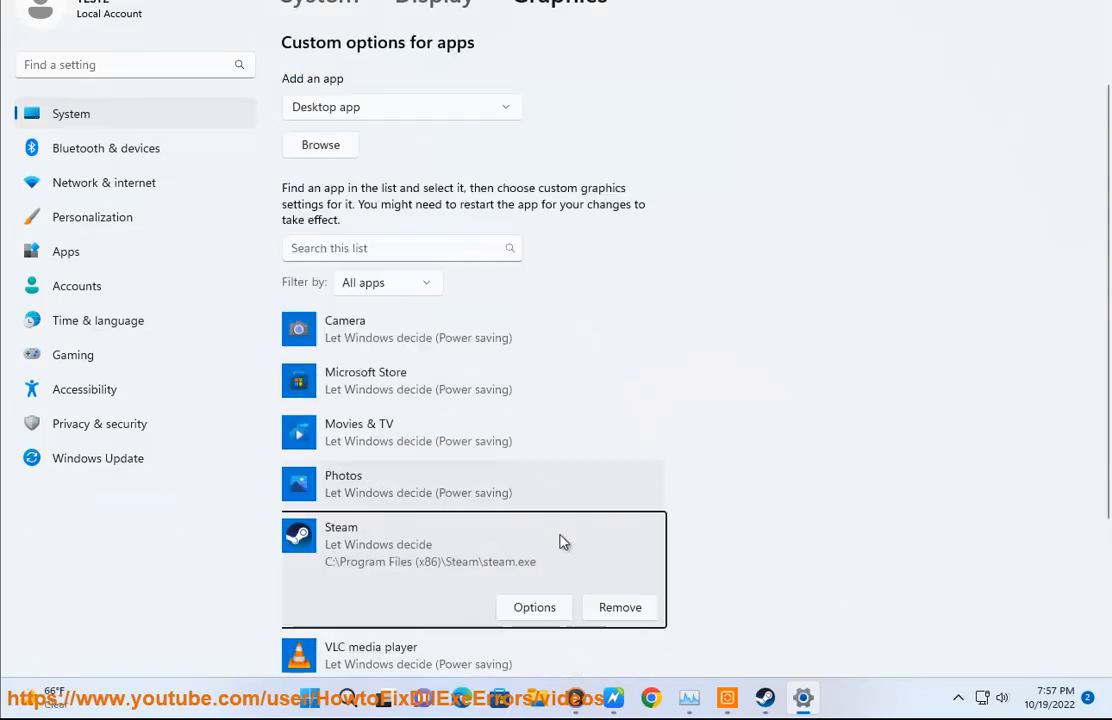
left_click(546, 513)
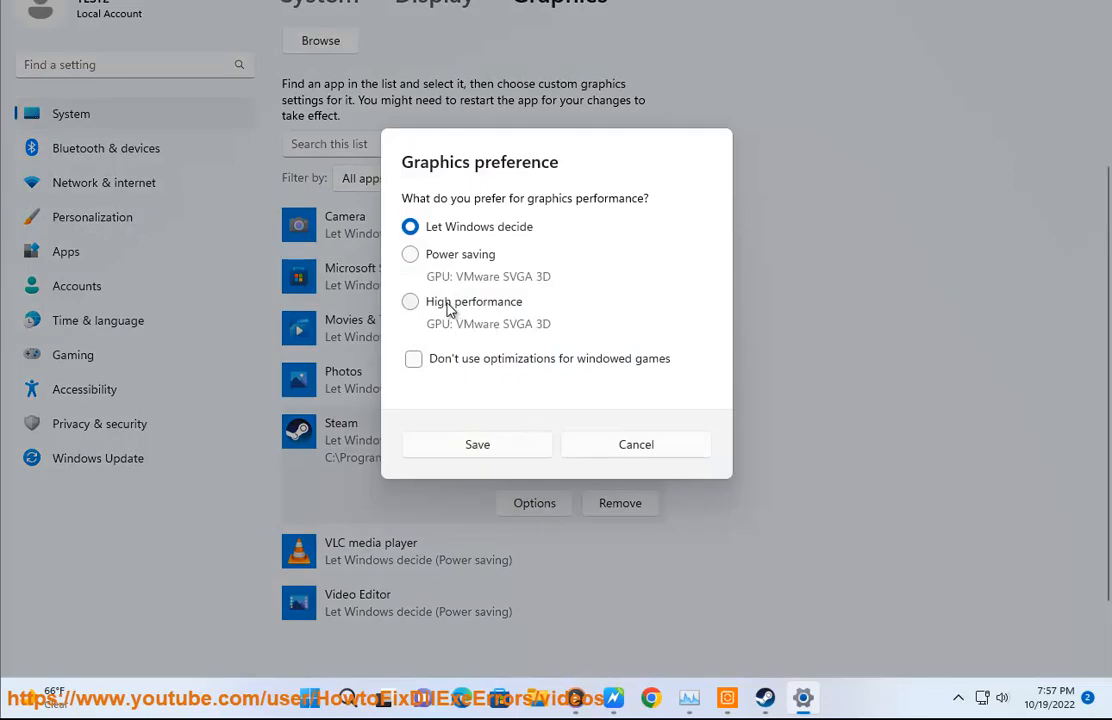
left_click(645, 450)
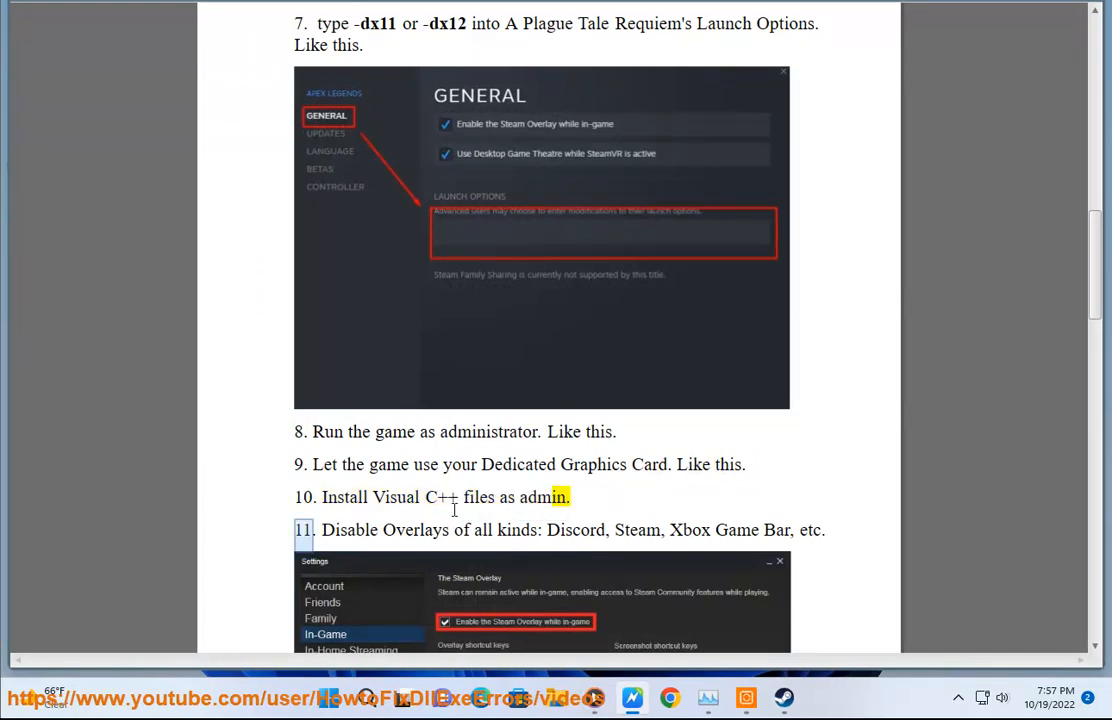
Search the web in Chrome for Visual C++ Redistributables and open Microsoft's latest supported downloads page in a new tab
left_click_drag(457, 500, 390, 501)
left_click(676, 699)
type("Visual C++")
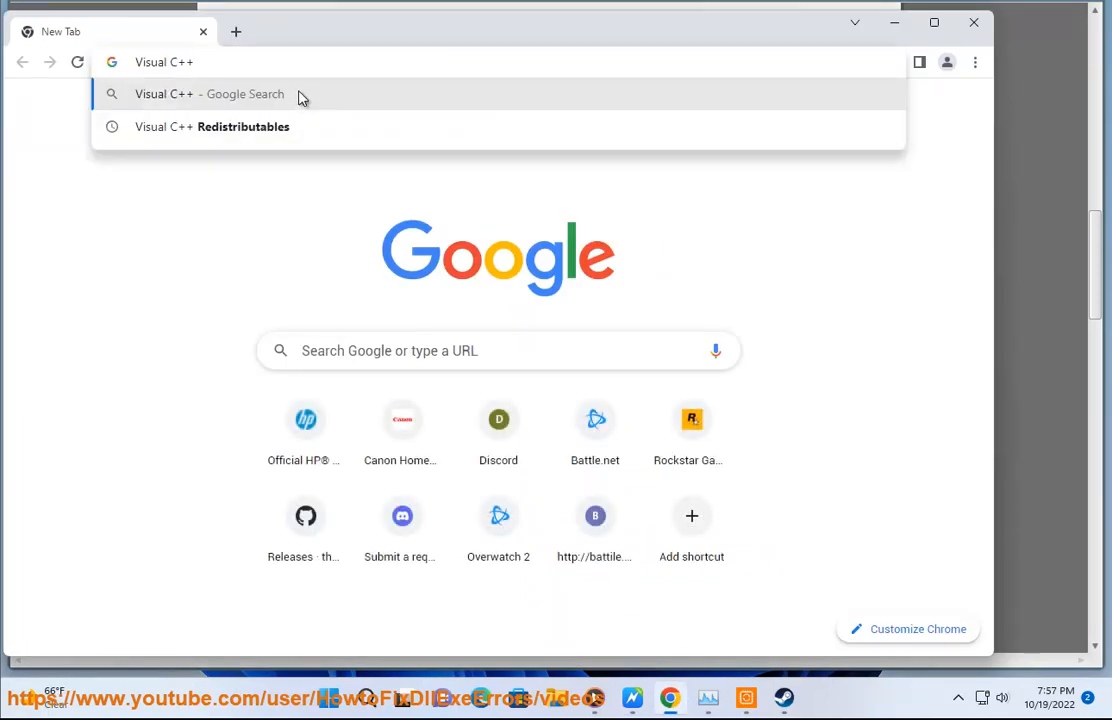
left_click(291, 127)
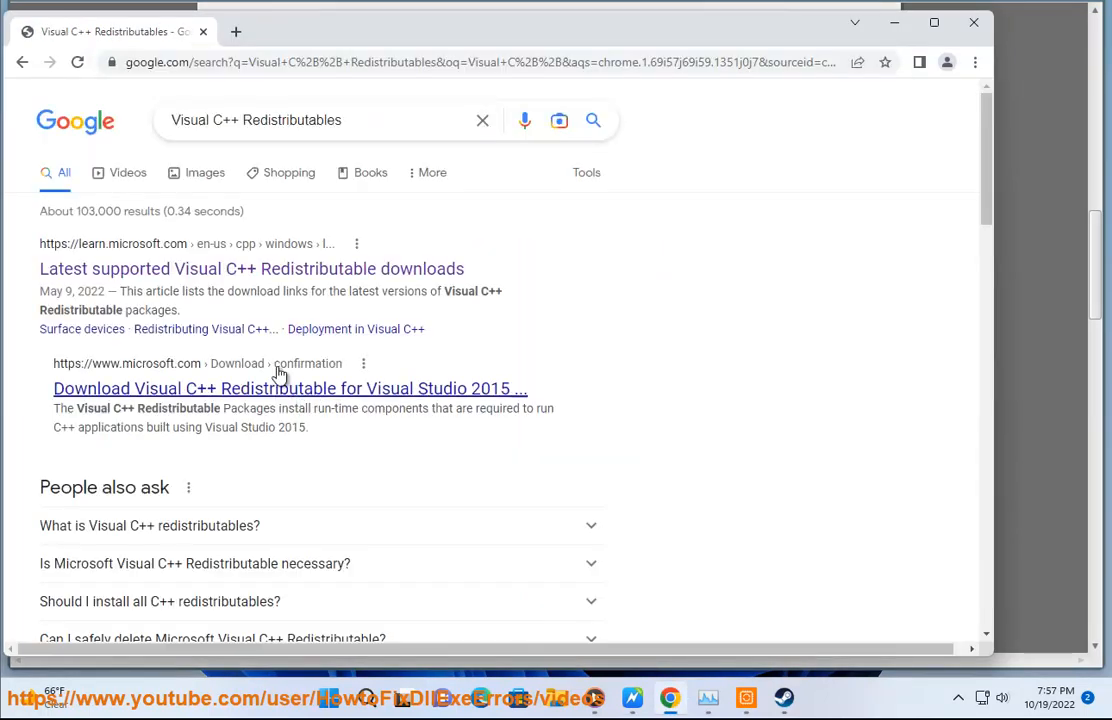
right_click(262, 271)
left_click(300, 285)
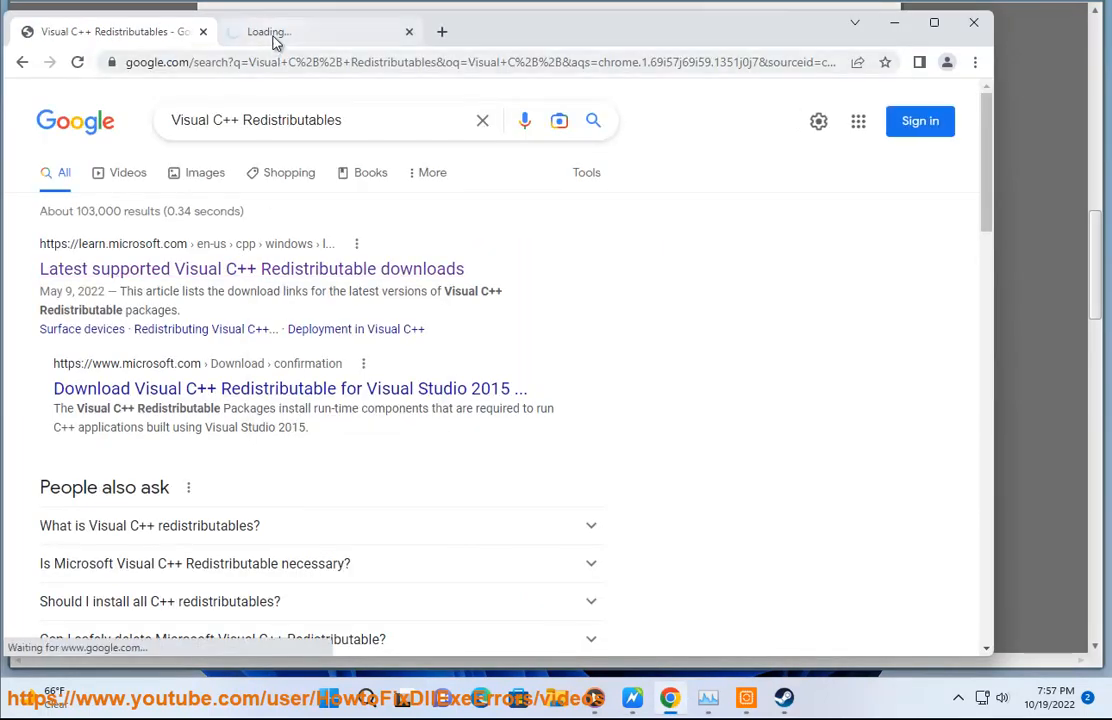
left_click(277, 38)
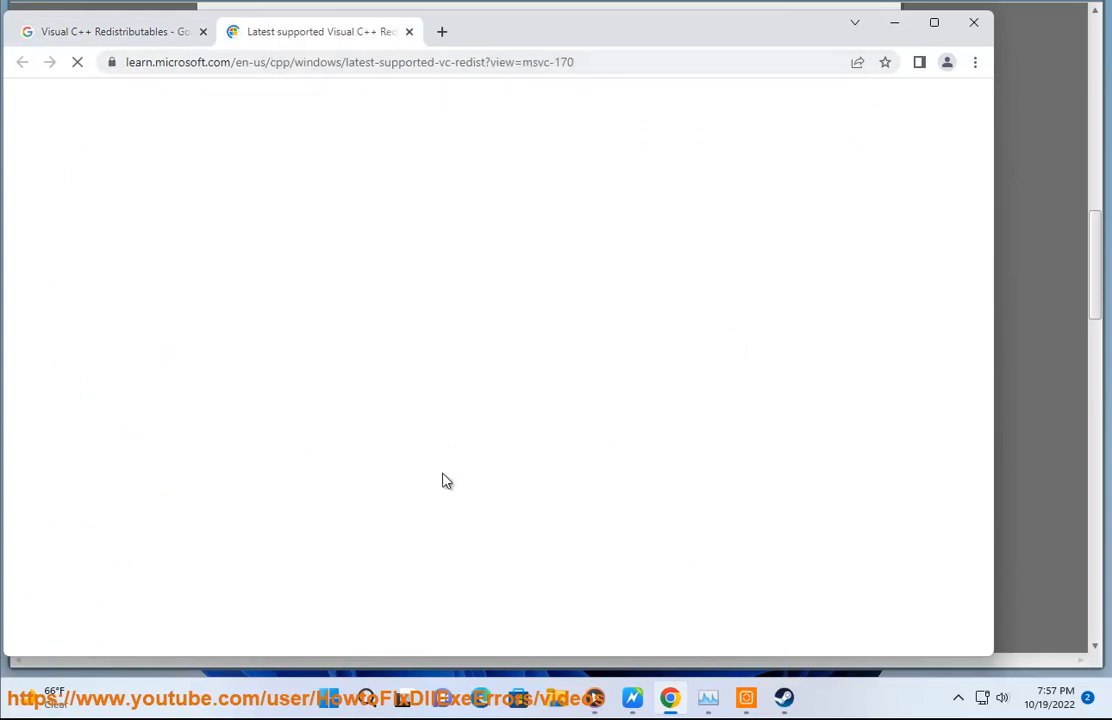
Download the X64 version of the Visual C++ Redistributable from the architecture table
scroll(460, 490, "down", 5)
scroll(477, 503, "down", 2)
left_click(505, 490)
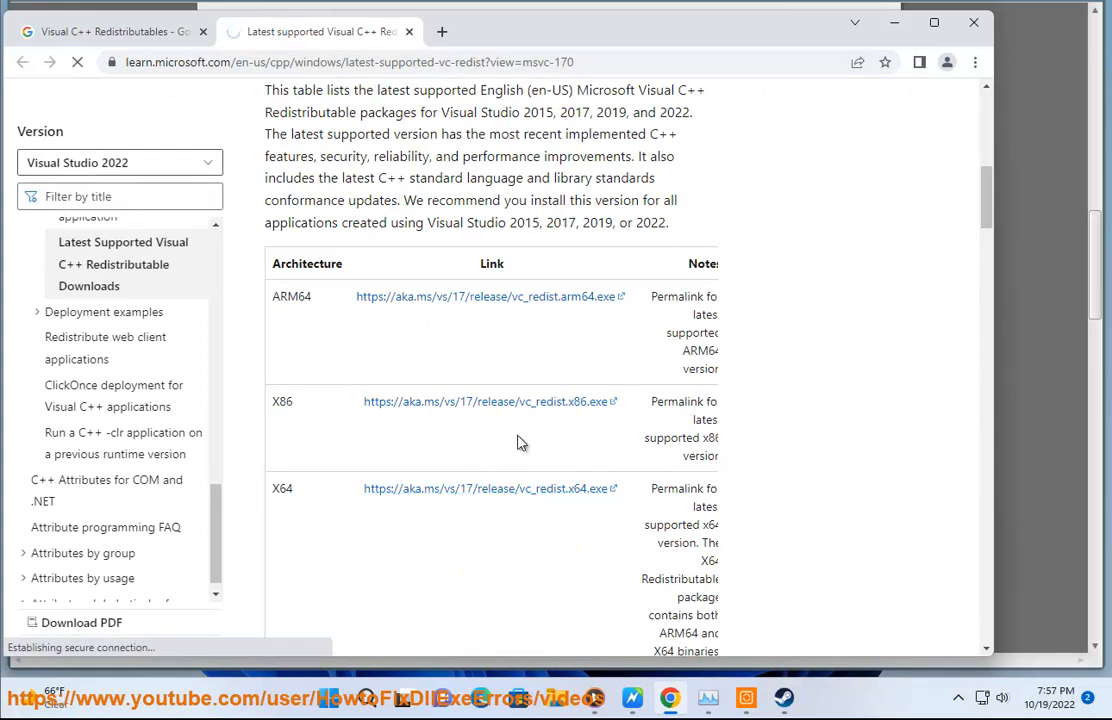
scroll(566, 529, "down", 1)
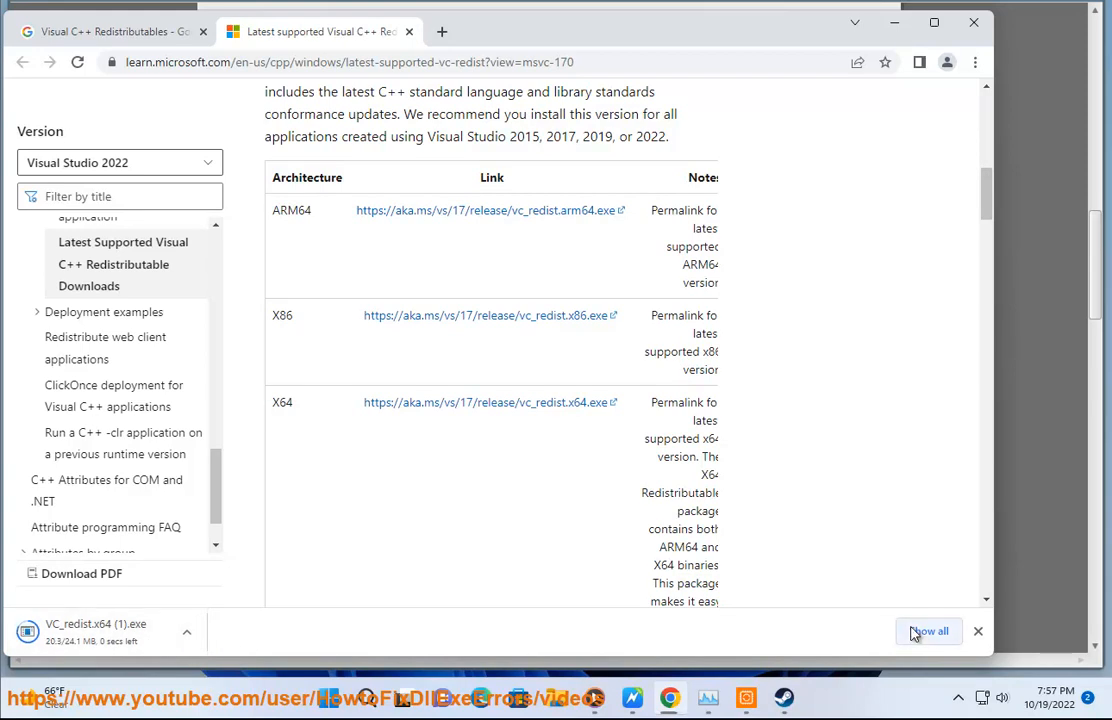
Run VC_redist.x64 (1) from the Downloads folder, agree to the license terms and start the installation with administrator permission
left_click(558, 703)
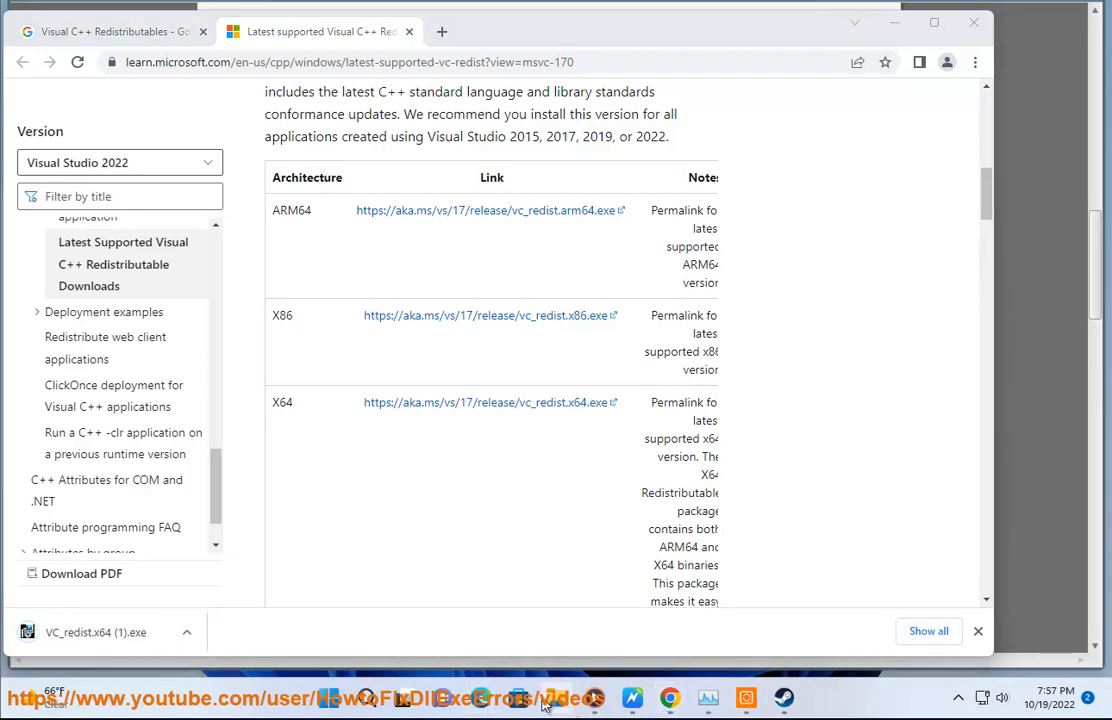
left_click(138, 303)
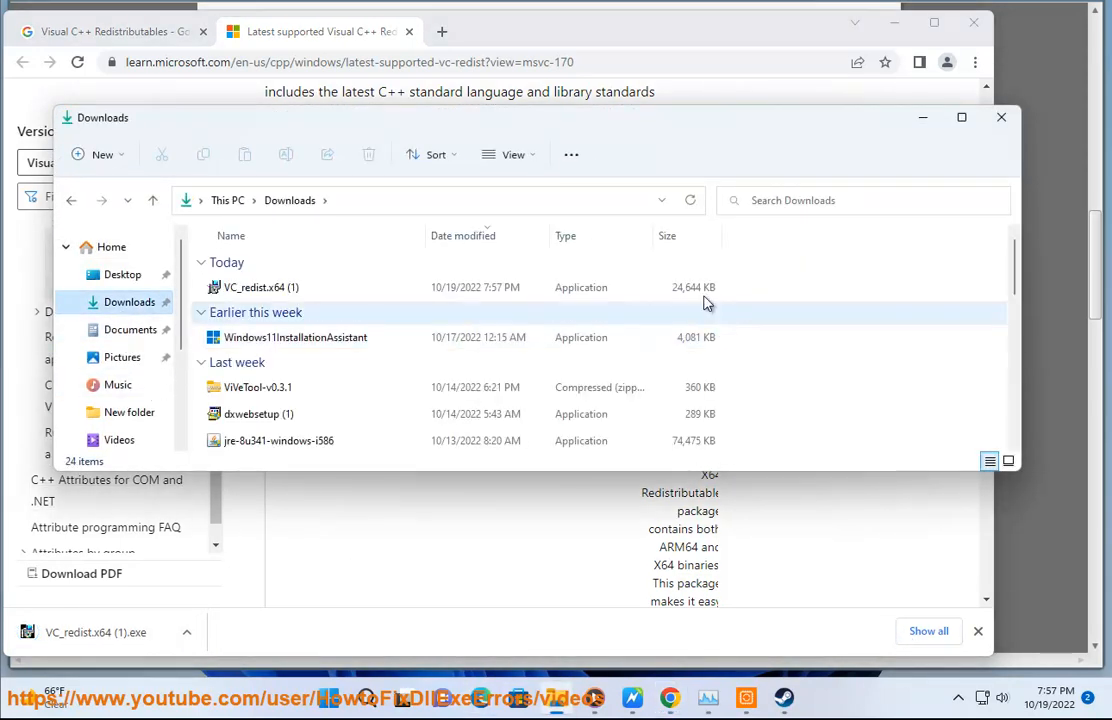
double_click(258, 290)
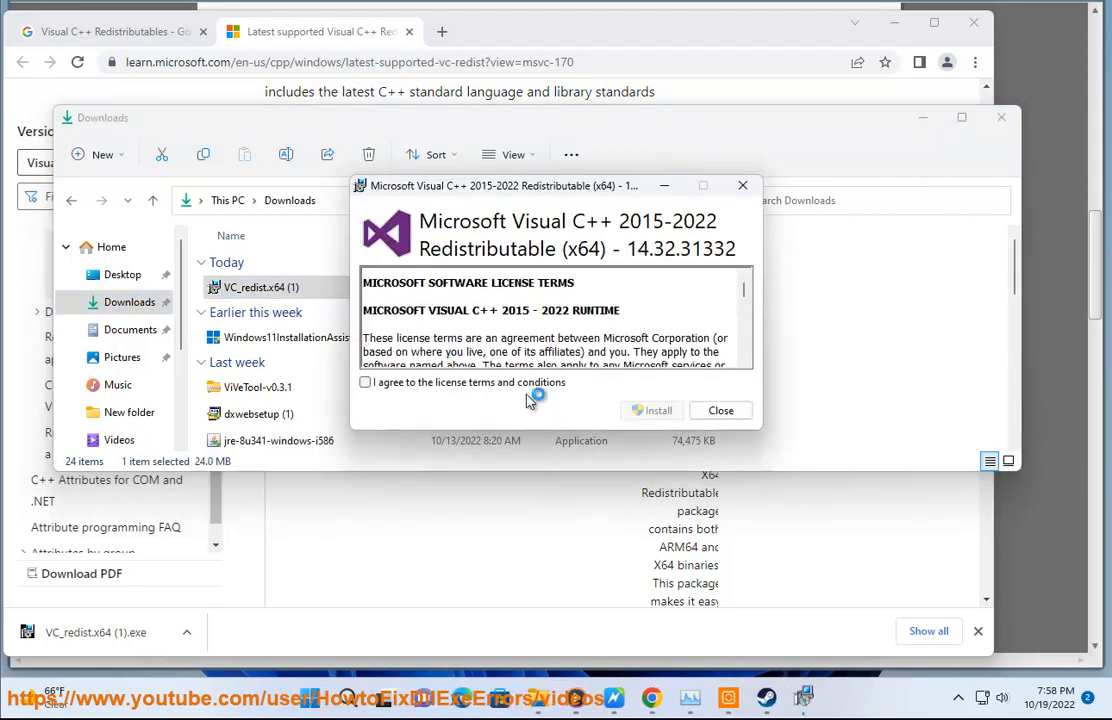
left_click(652, 412)
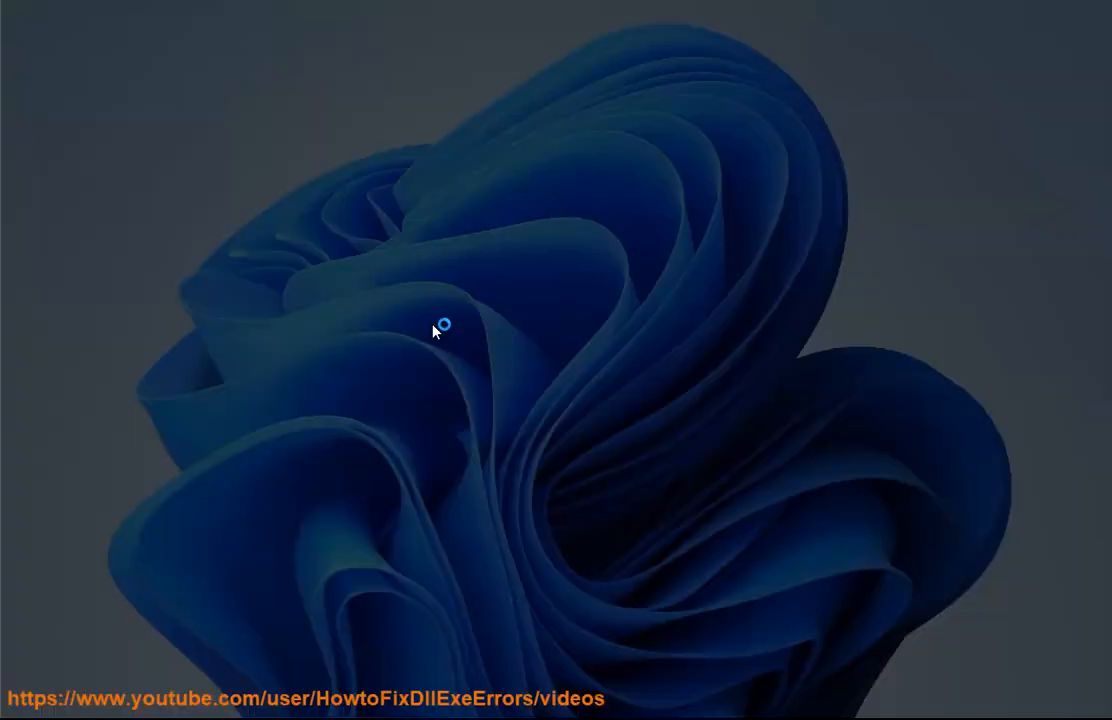
left_click(470, 458)
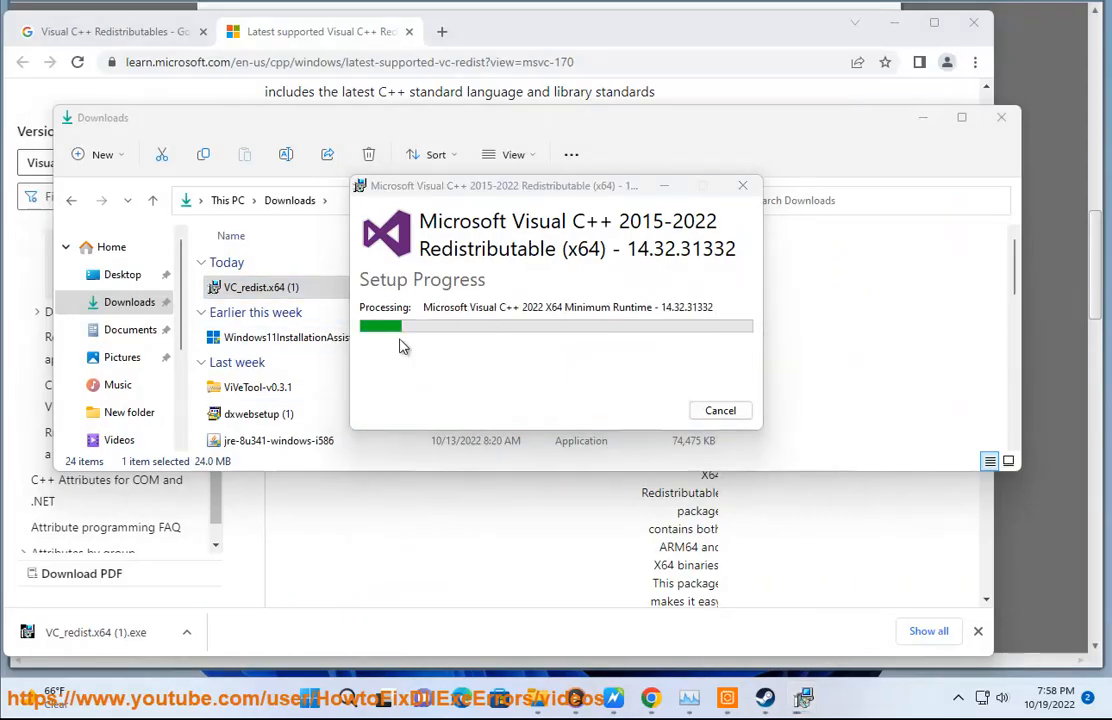
Close the Downloads and Chrome windows and minimize the Visual C++ installer
left_click(992, 122)
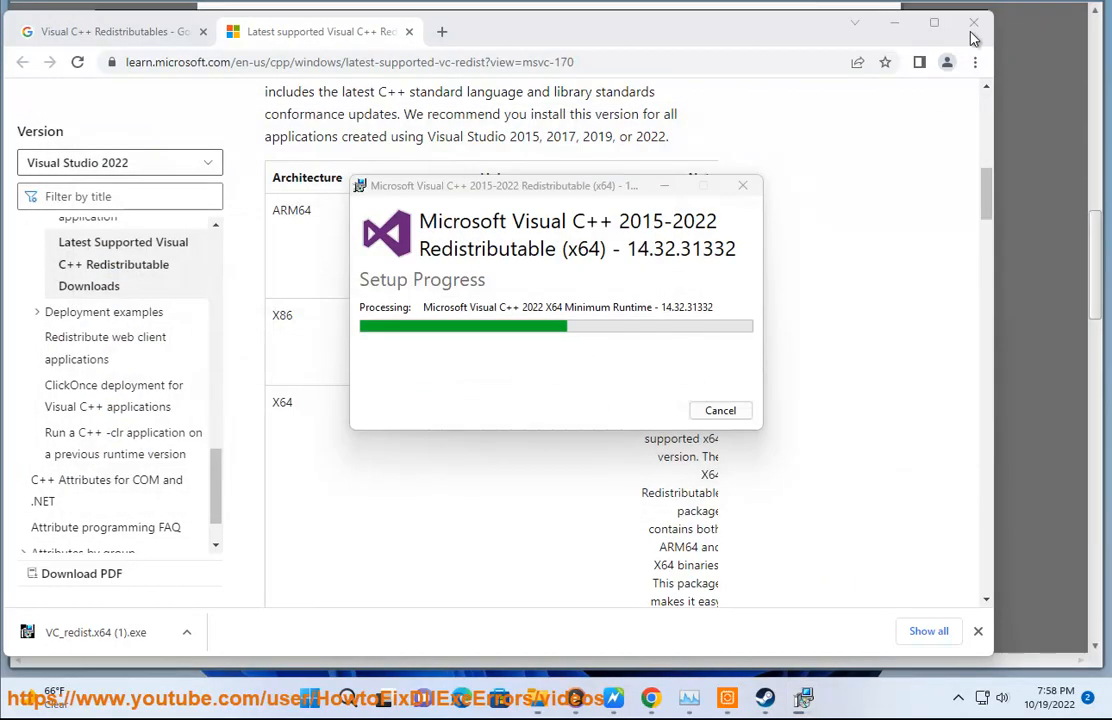
left_click(973, 25)
left_click(668, 190)
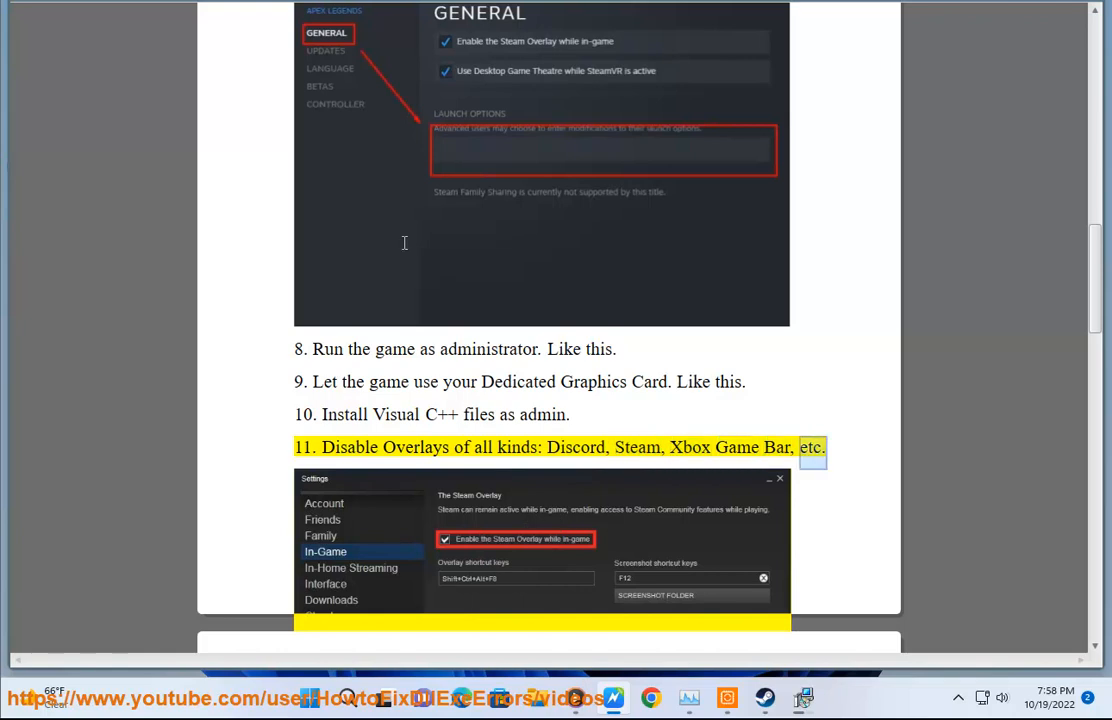
Search Windows for DIS and launch Discord
left_click(347, 697)
type("DIS")
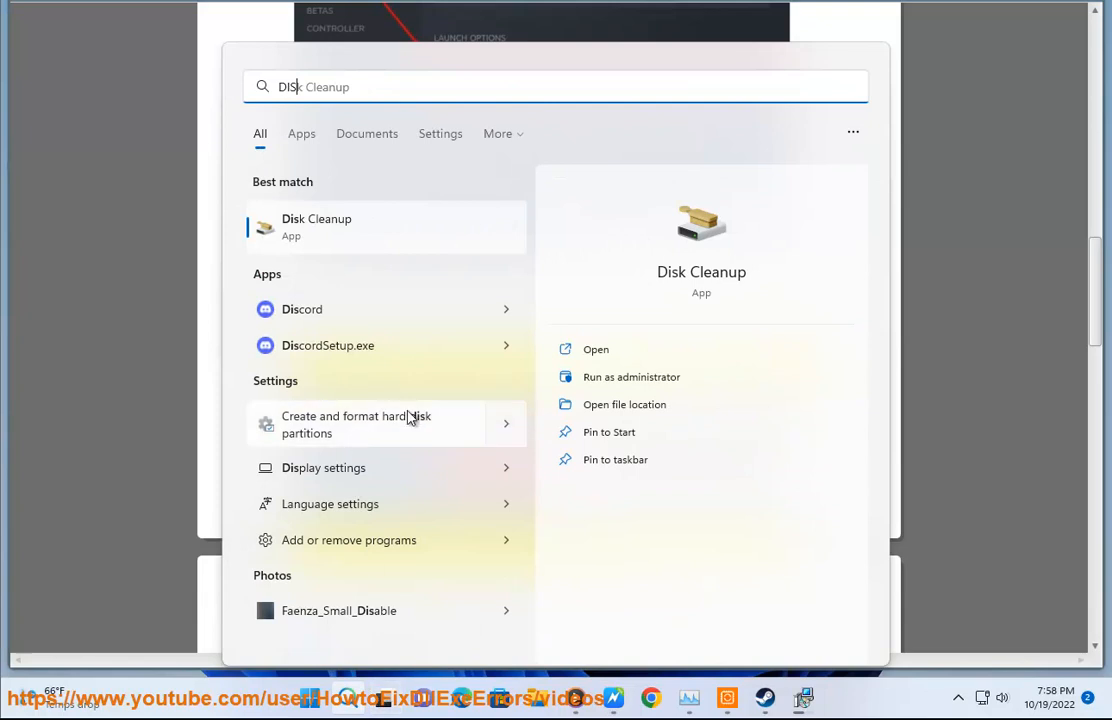
left_click(407, 316)
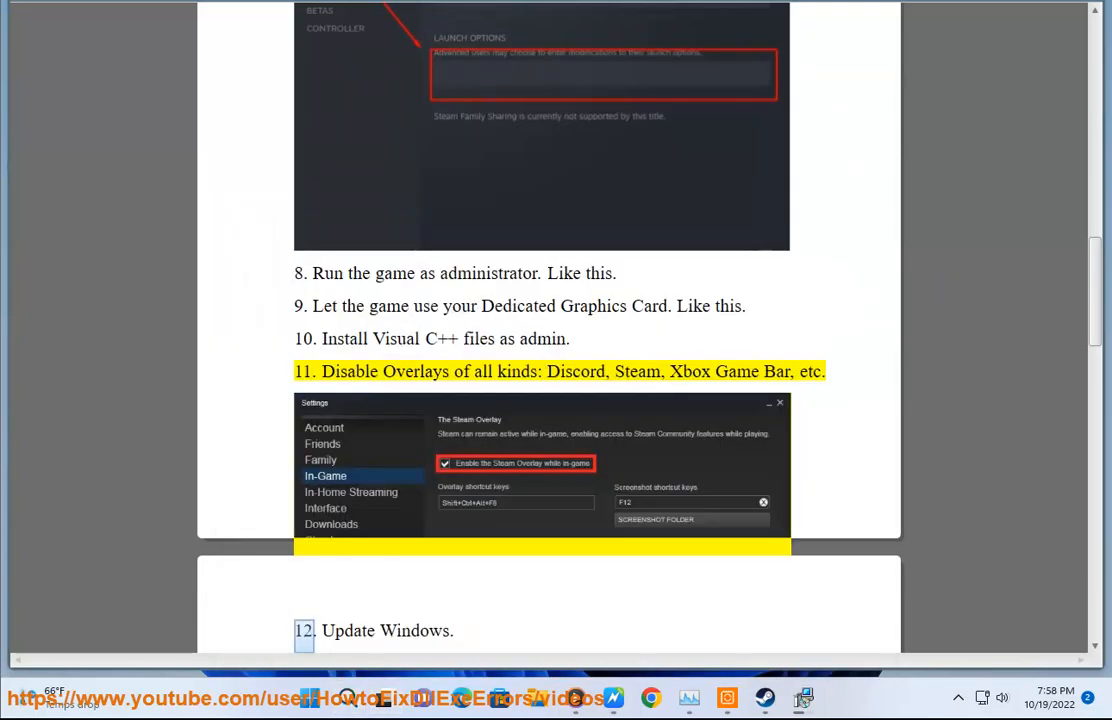
left_click(956, 700)
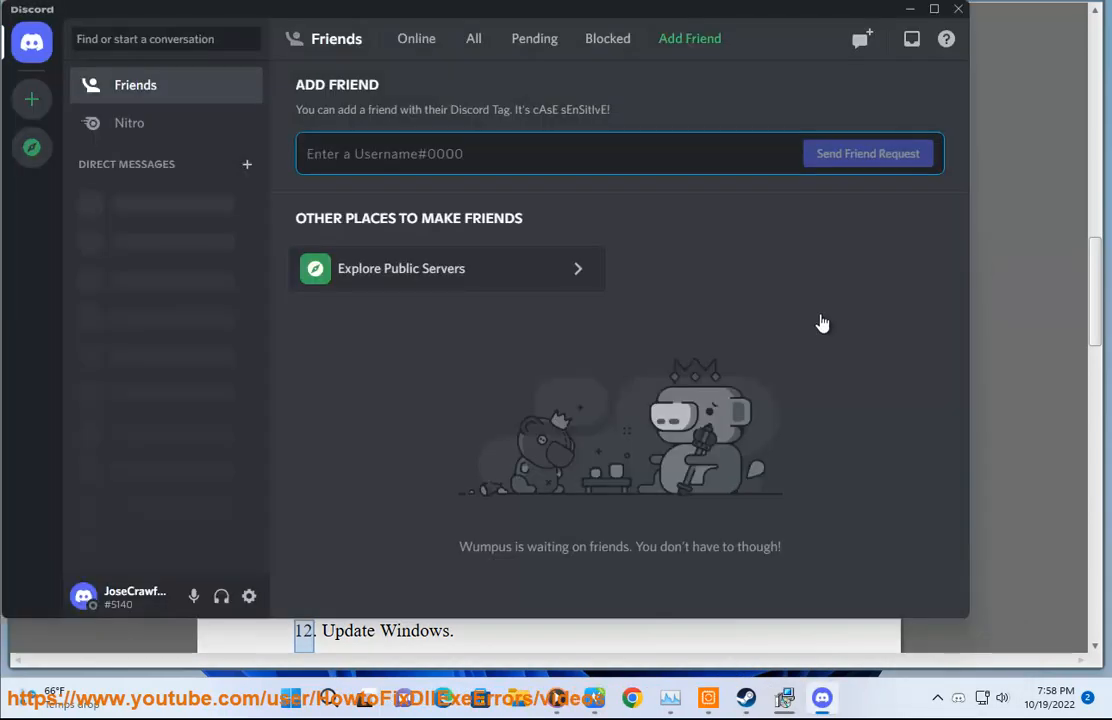
View the Game Overlay page in Discord's user settings, and close the settings and the Discord window
left_click(249, 596)
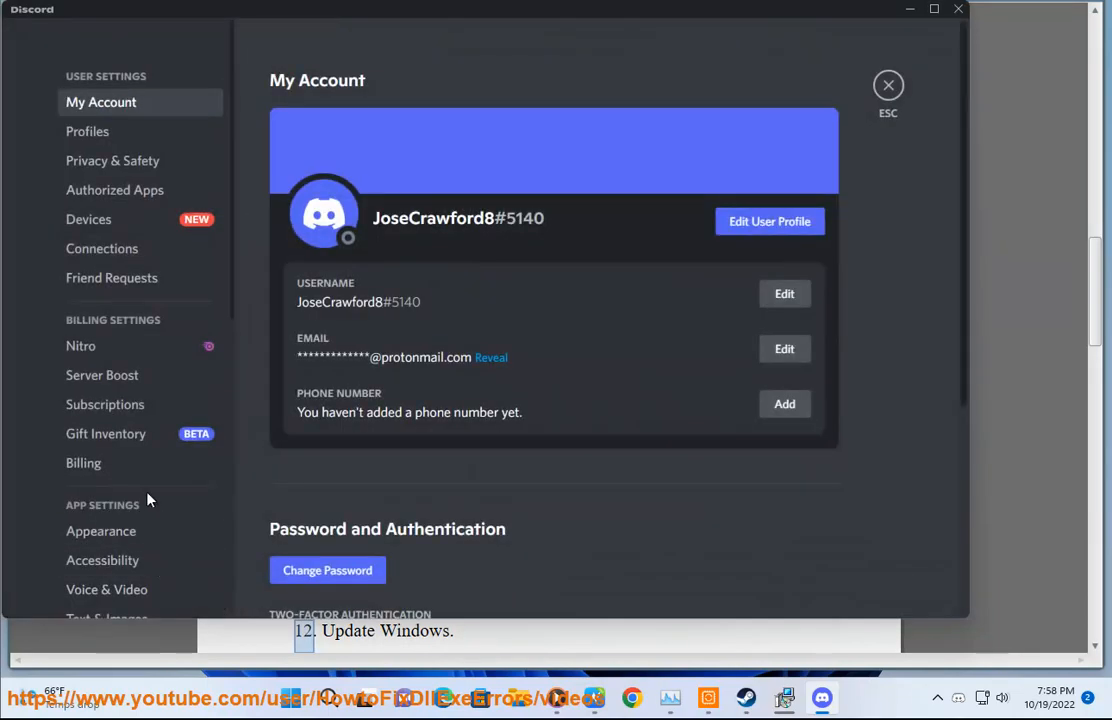
scroll(142, 490, "down", 2)
scroll(140, 500, "down", 3)
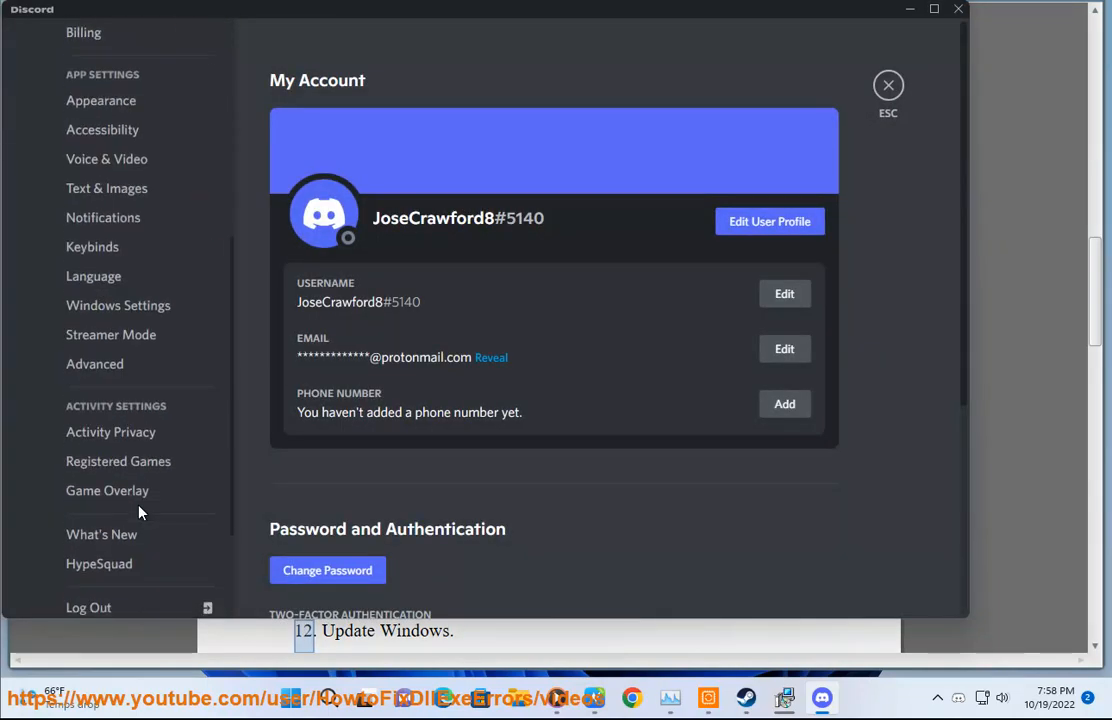
left_click(130, 503)
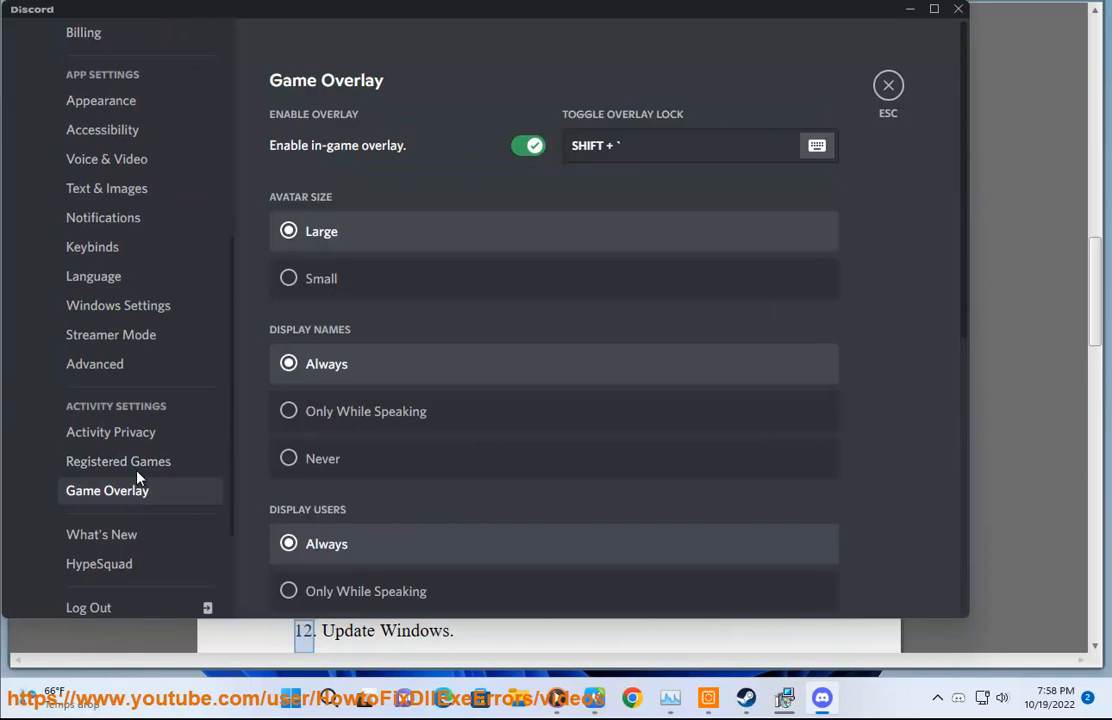
left_click(888, 85)
left_click(952, 8)
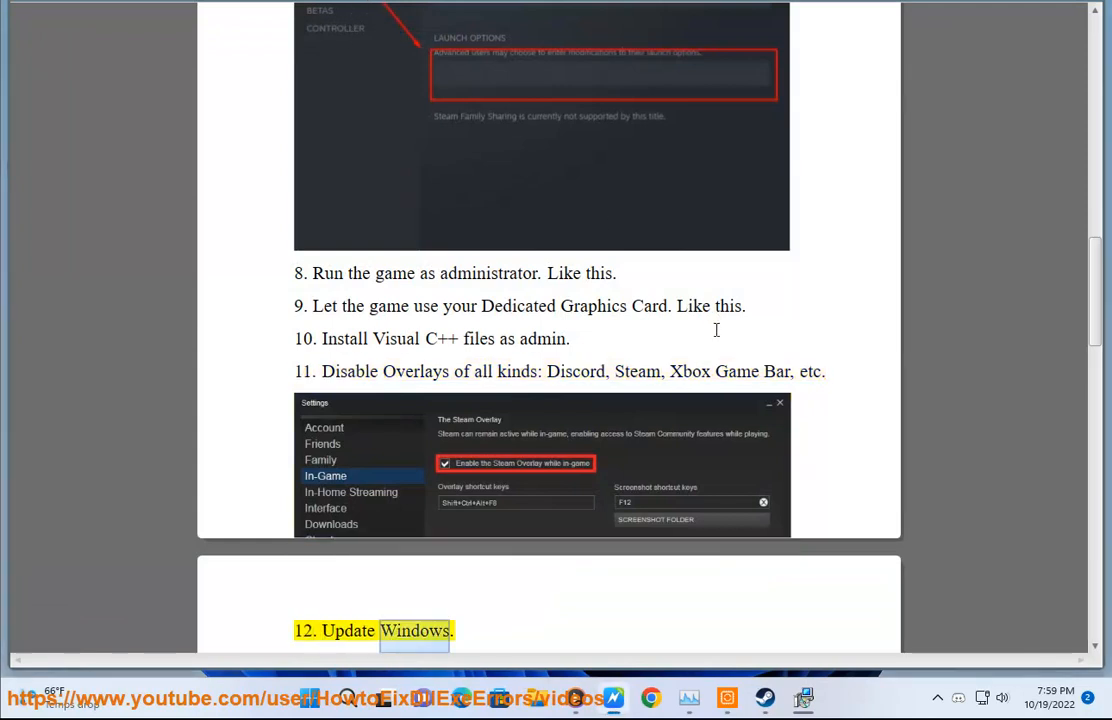
Open the Windows Update page in the Windows settings
left_click(307, 697)
left_click(530, 286)
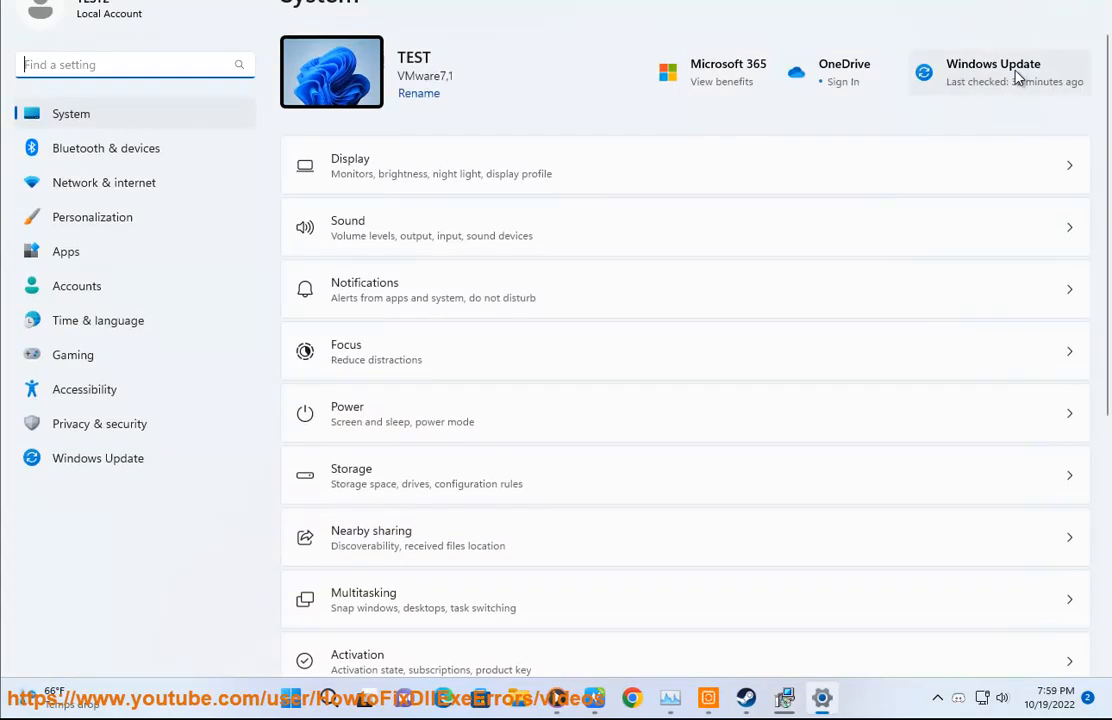
left_click(1010, 72)
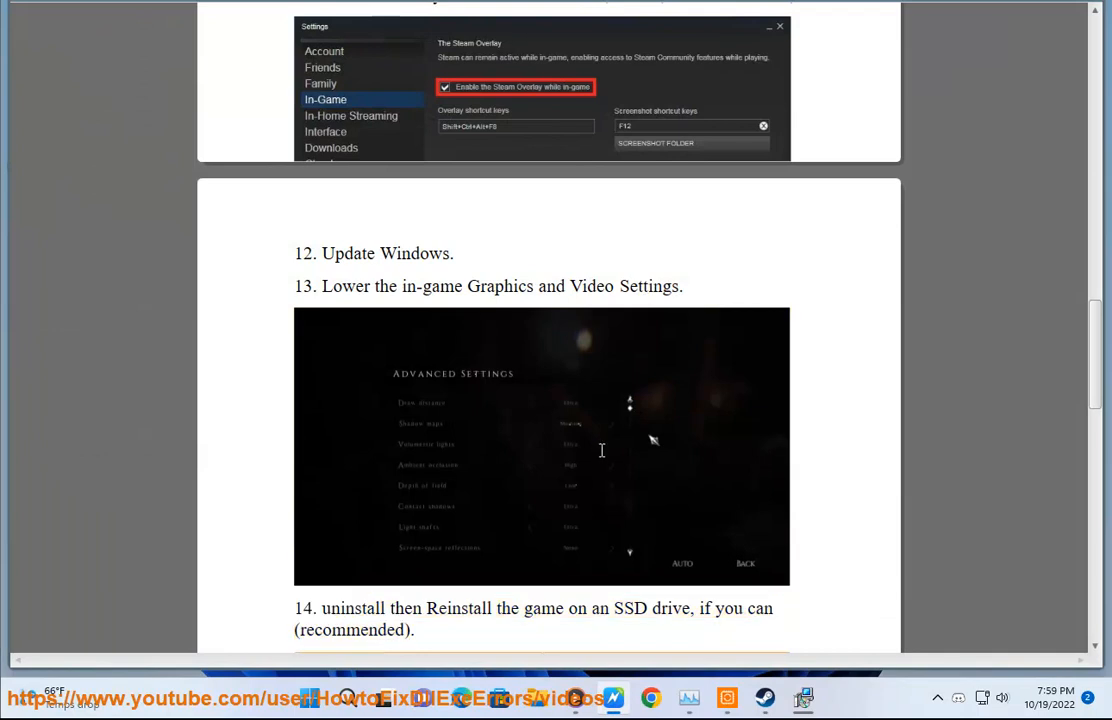
scroll(622, 516, "down", 2)
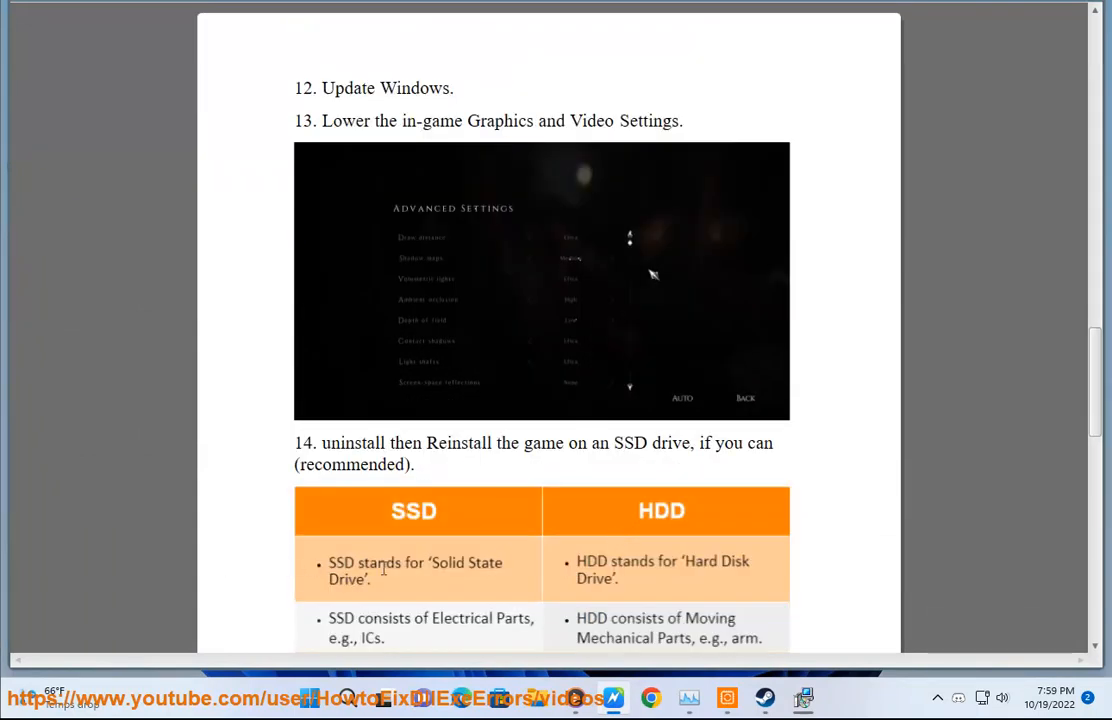